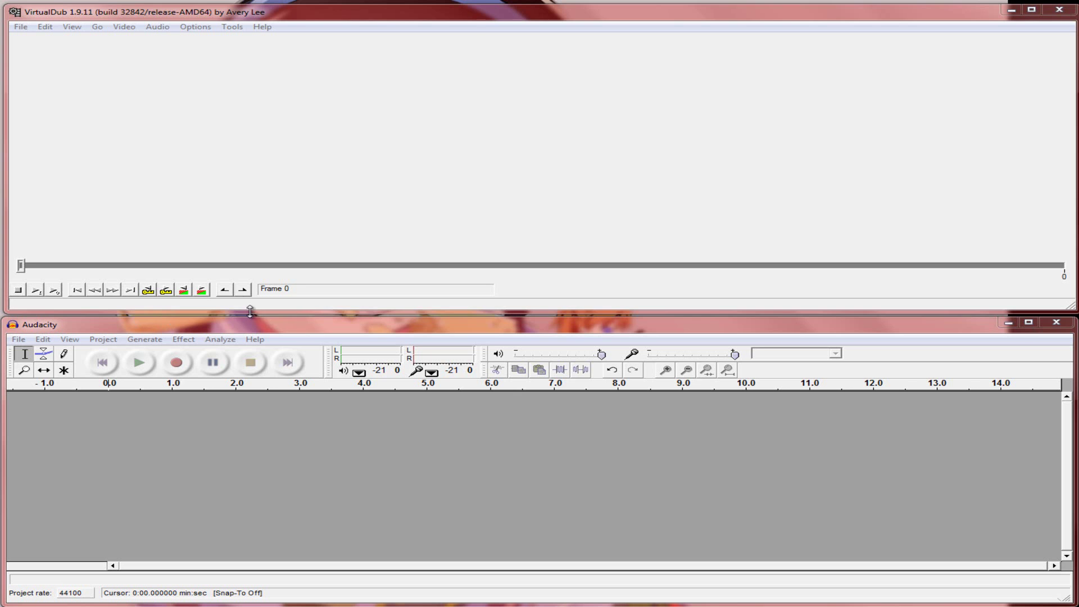
Make the VirtualDub window slightly taller and alternate focus between VirtualDub and Audacity.
drag(250, 311, 249, 314)
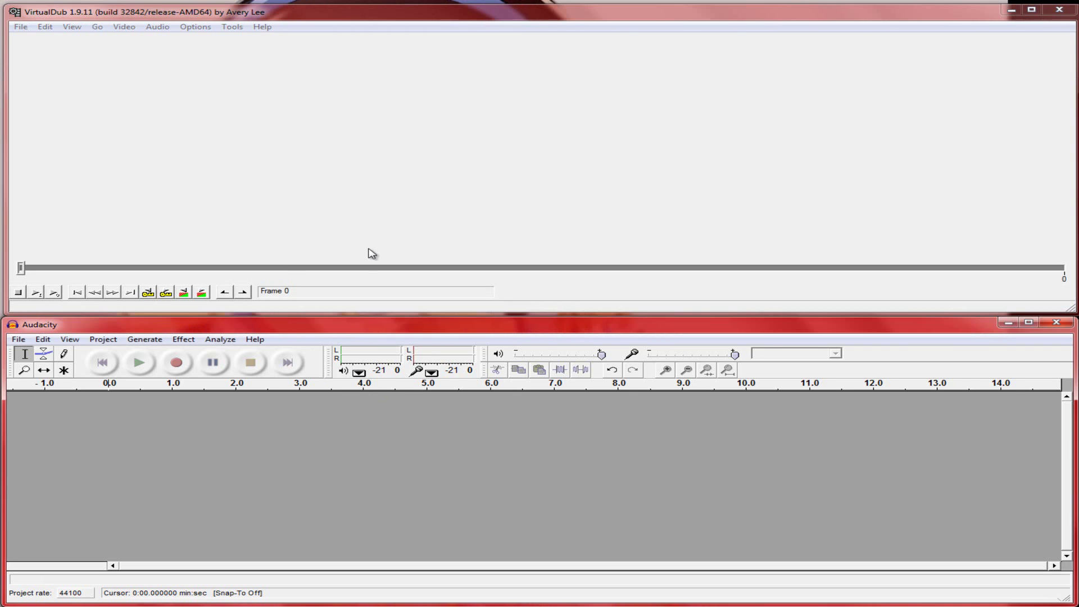
click(302, 503)
click(219, 184)
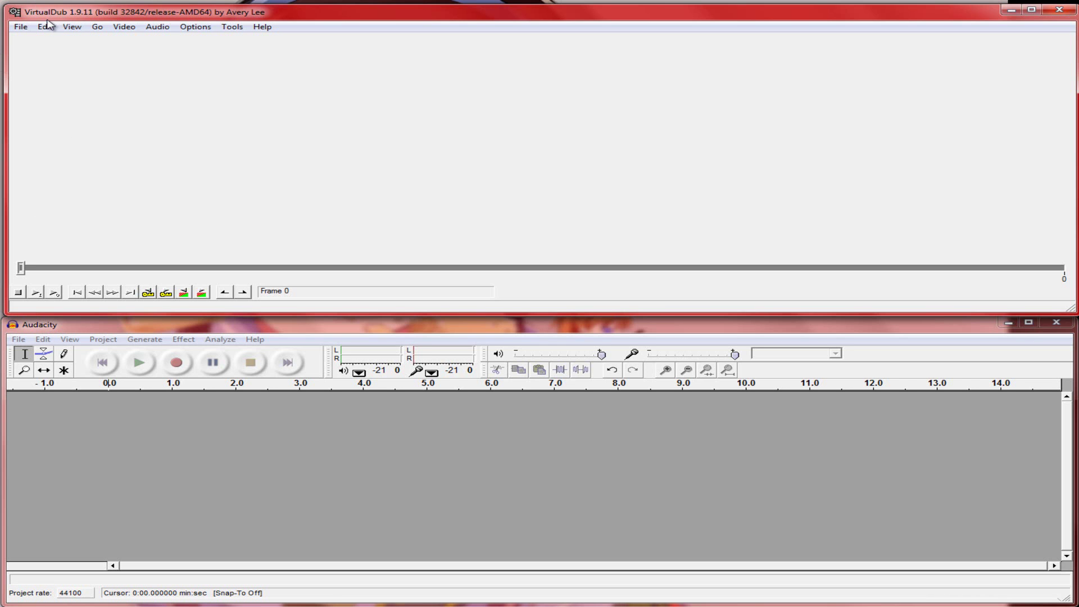
click(208, 392)
click(180, 151)
click(163, 432)
click(166, 78)
Switch between Audacity and VirtualDub once more, then open VirtualDub's File menu.
click(412, 332)
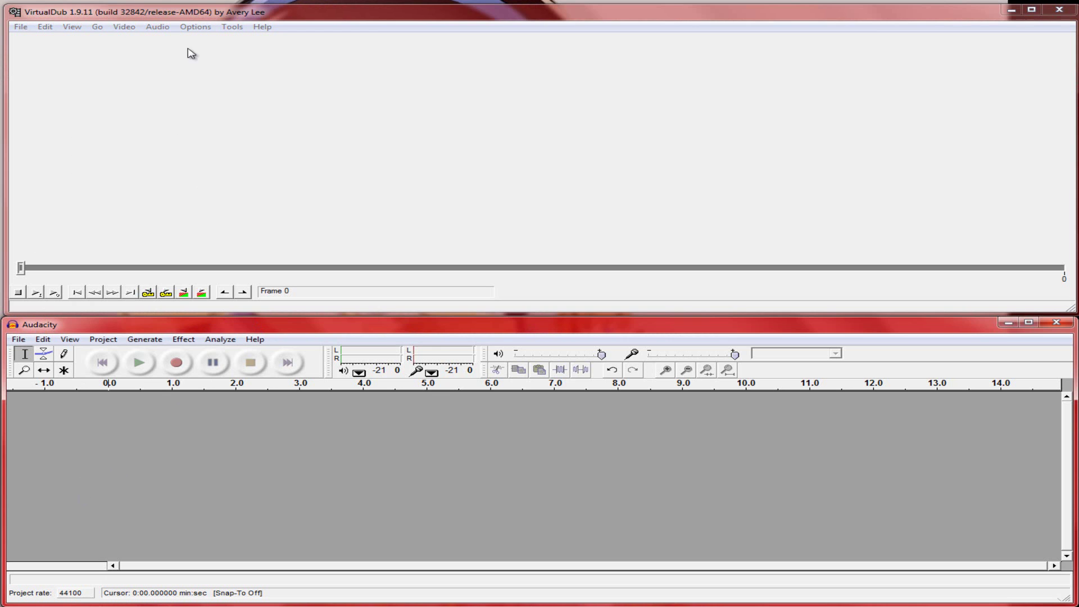
click(230, 17)
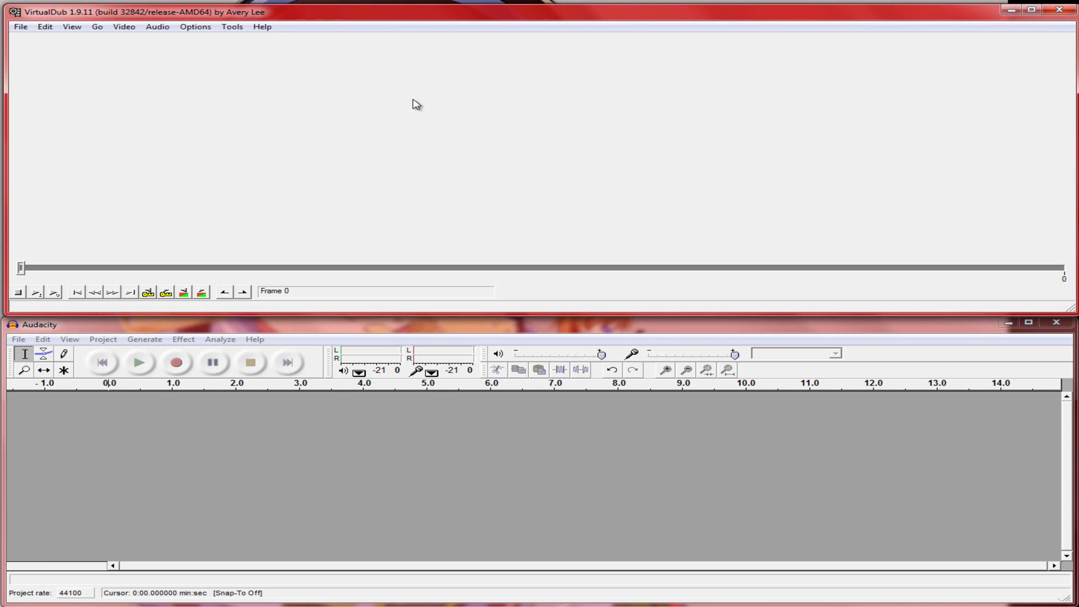
click(218, 325)
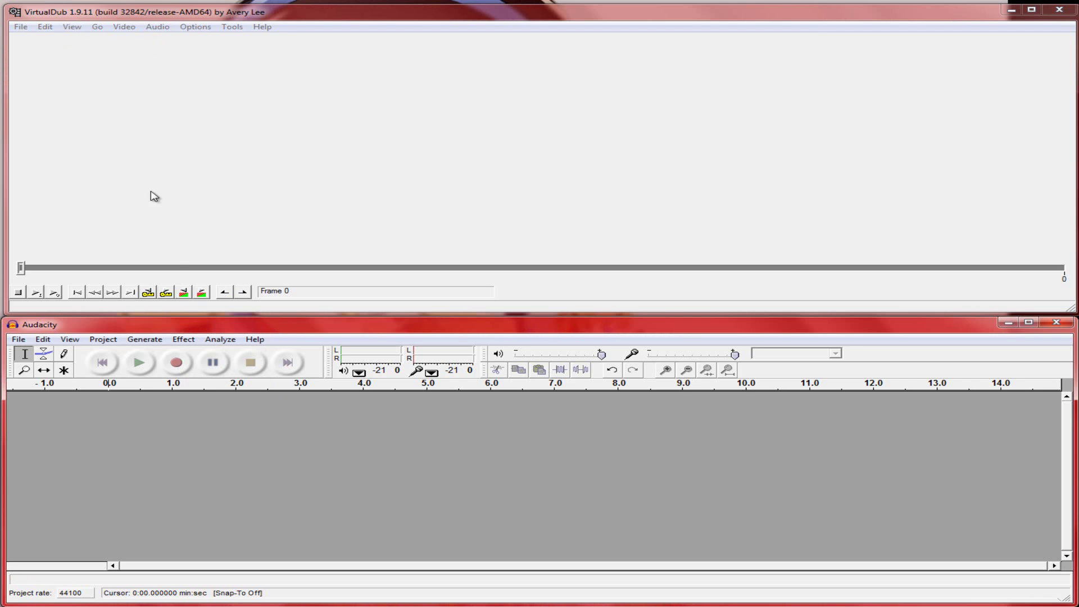
click(20, 27)
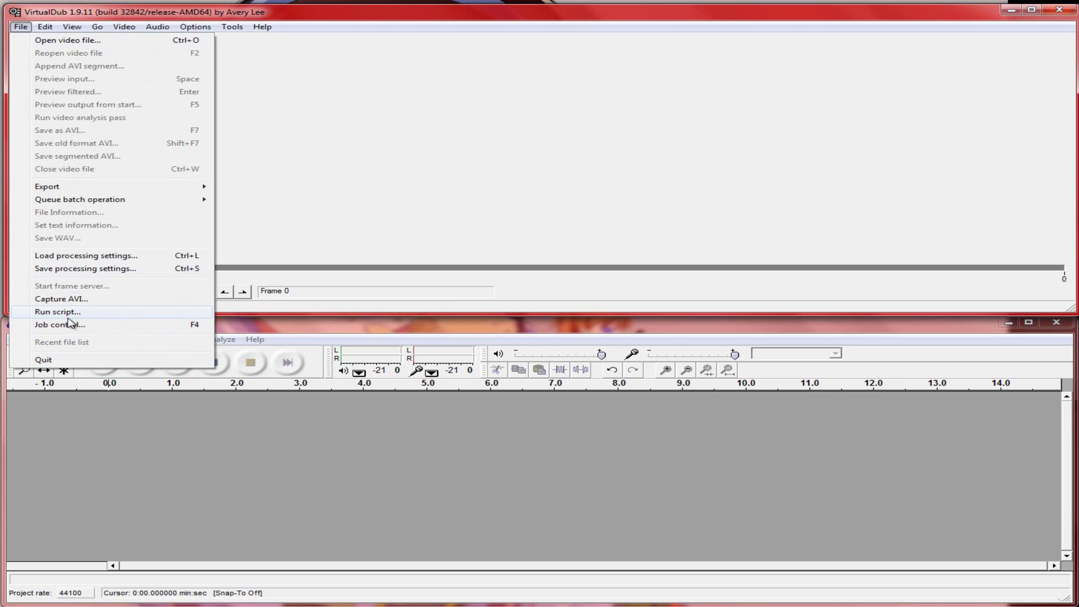
Choose Capture AVI to show the live Roxio GAMECAP Xbox feed in capture mode.
click(62, 299)
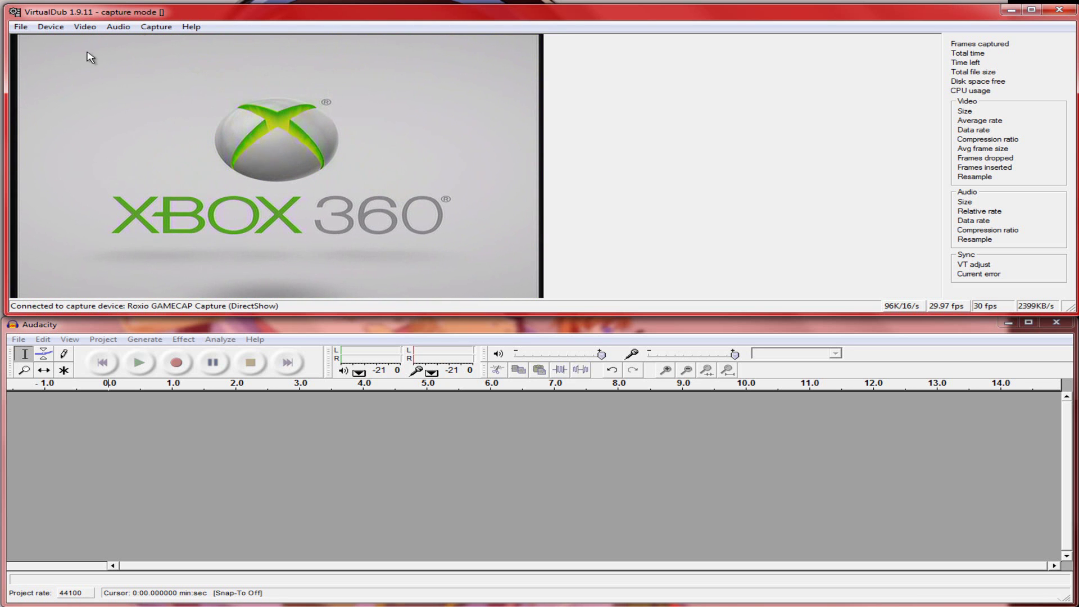
Look through the Video and Device menus without changing any capture settings.
click(97, 29)
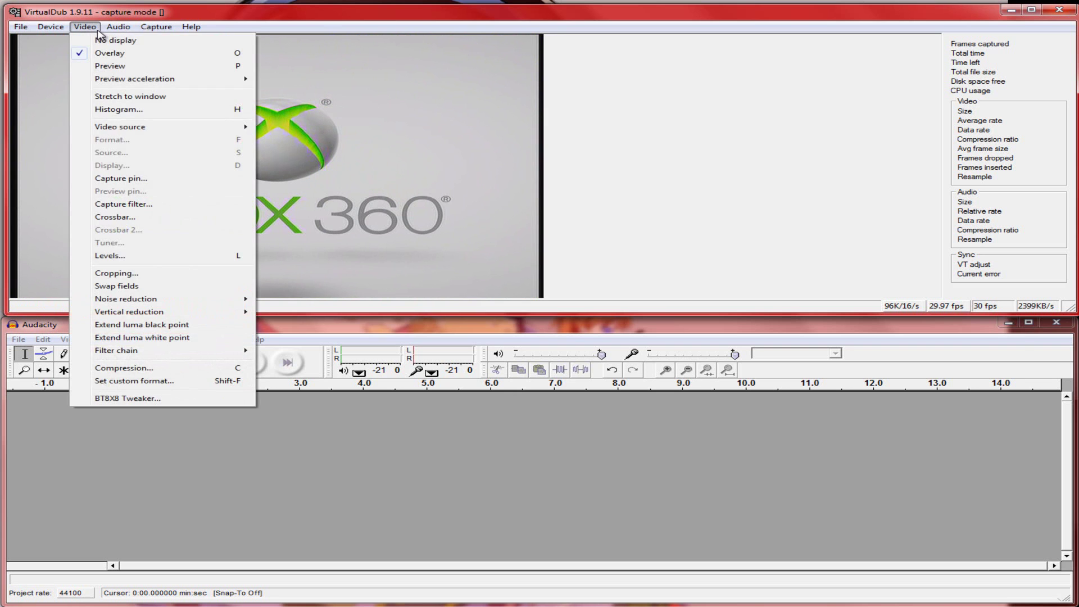
click(98, 29)
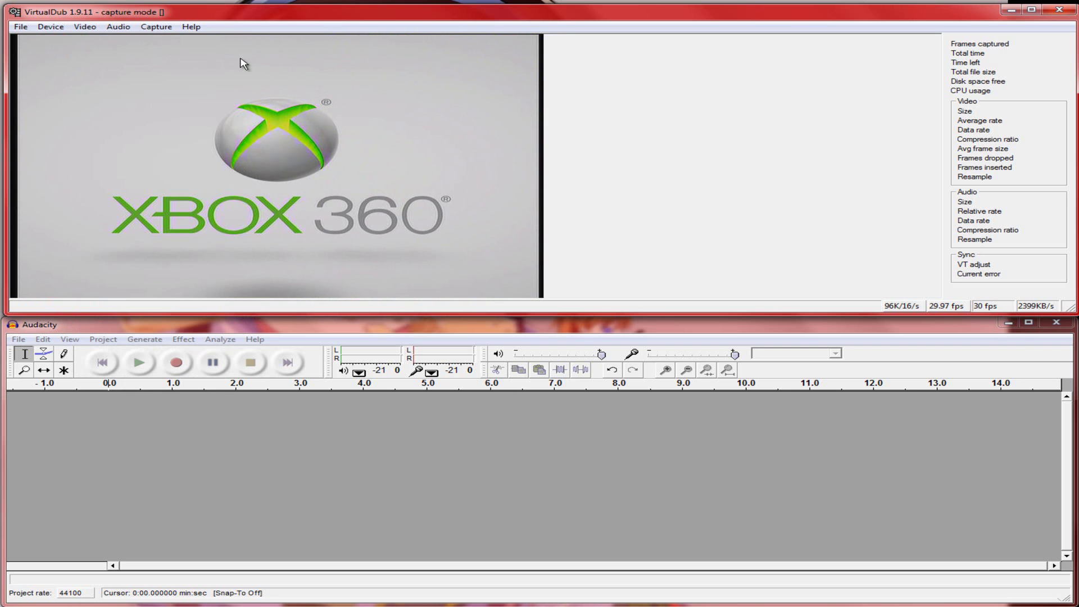
click(54, 28)
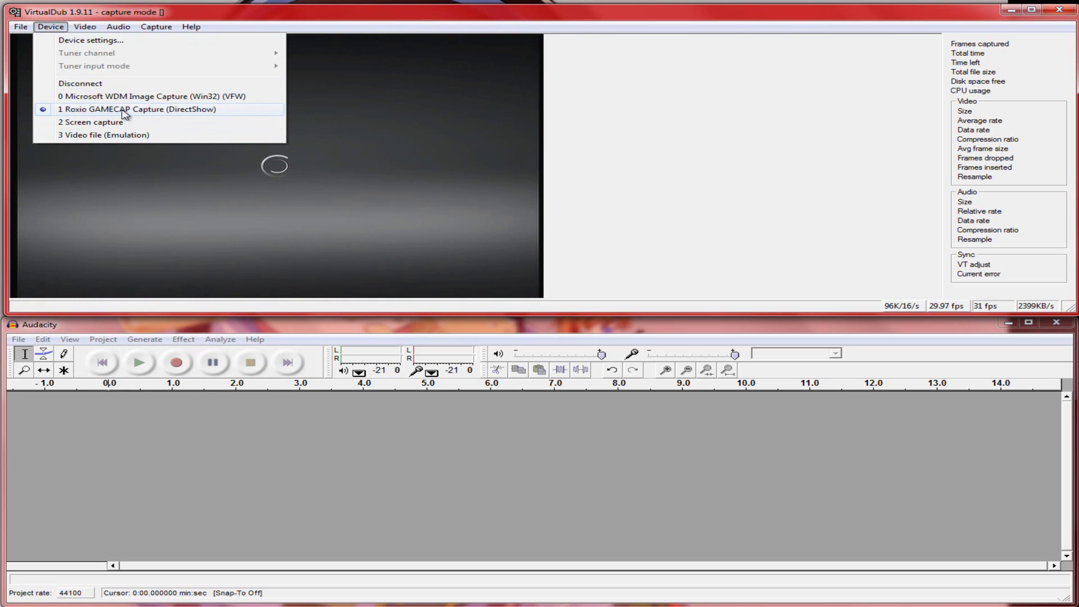
click(725, 125)
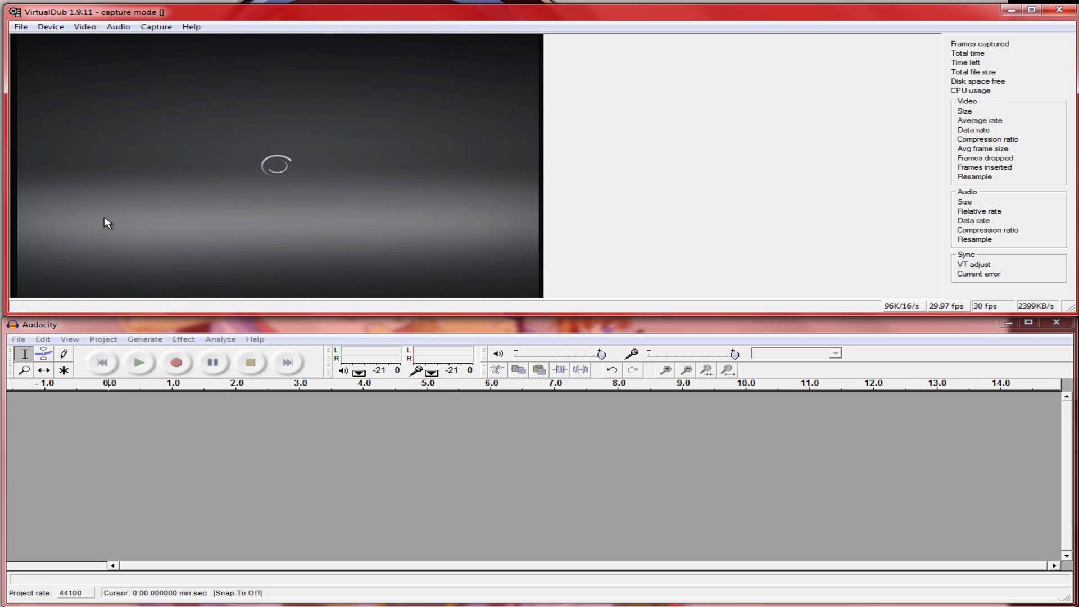
click(84, 27)
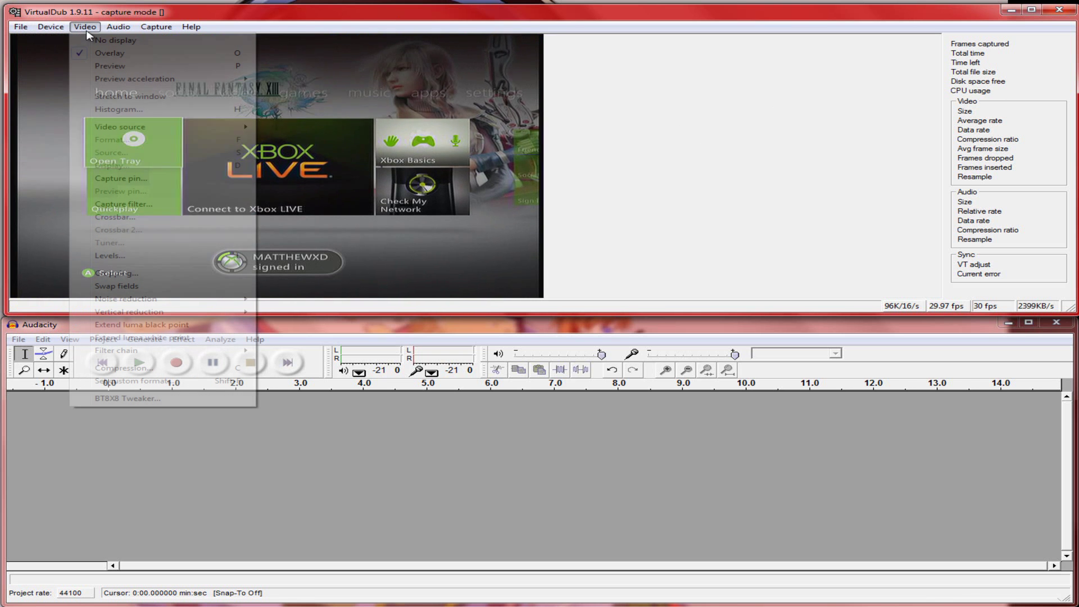
Set a custom 720 x 480 YUY2 video capture format.
click(152, 384)
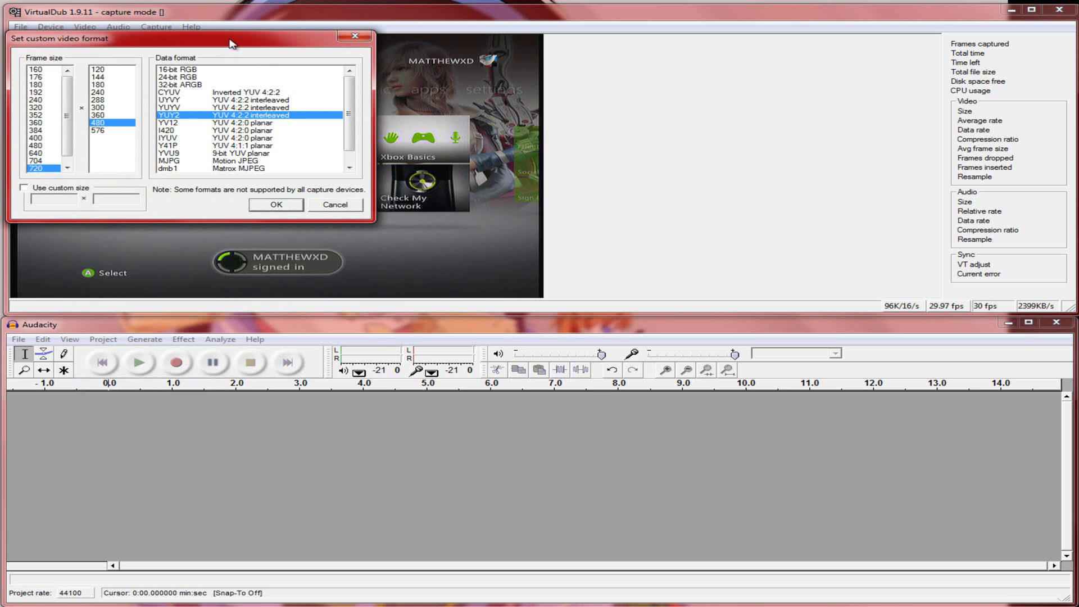
drag(231, 41, 474, 78)
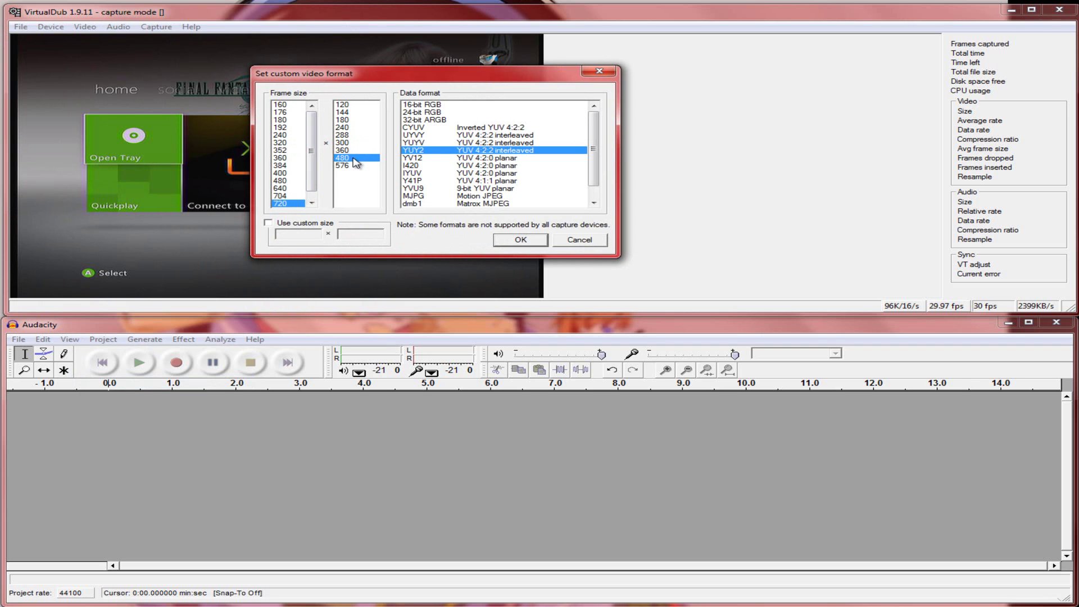
drag(307, 170, 314, 181)
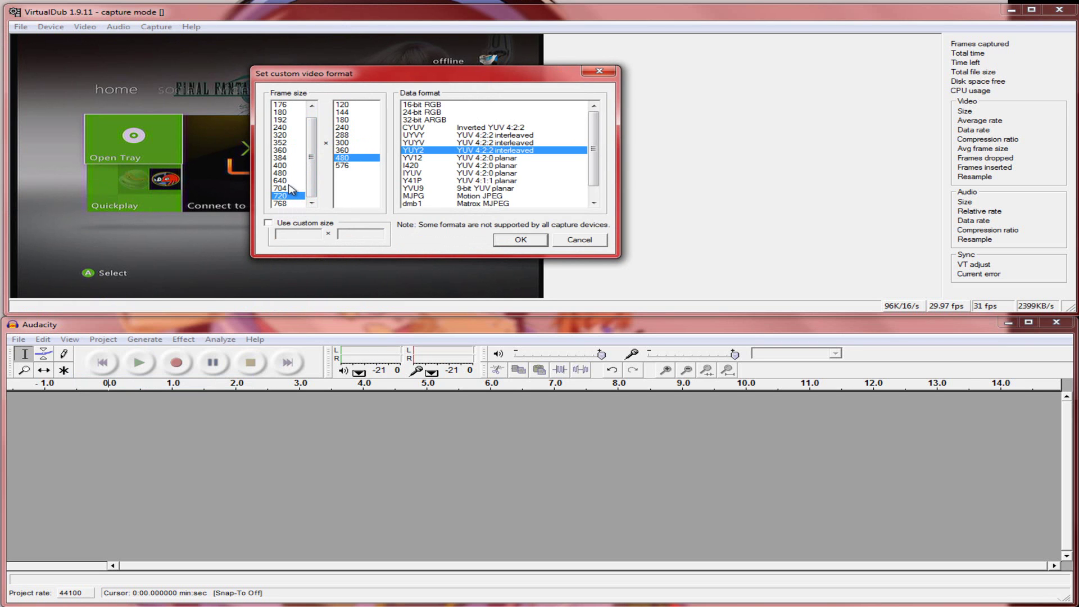
click(287, 181)
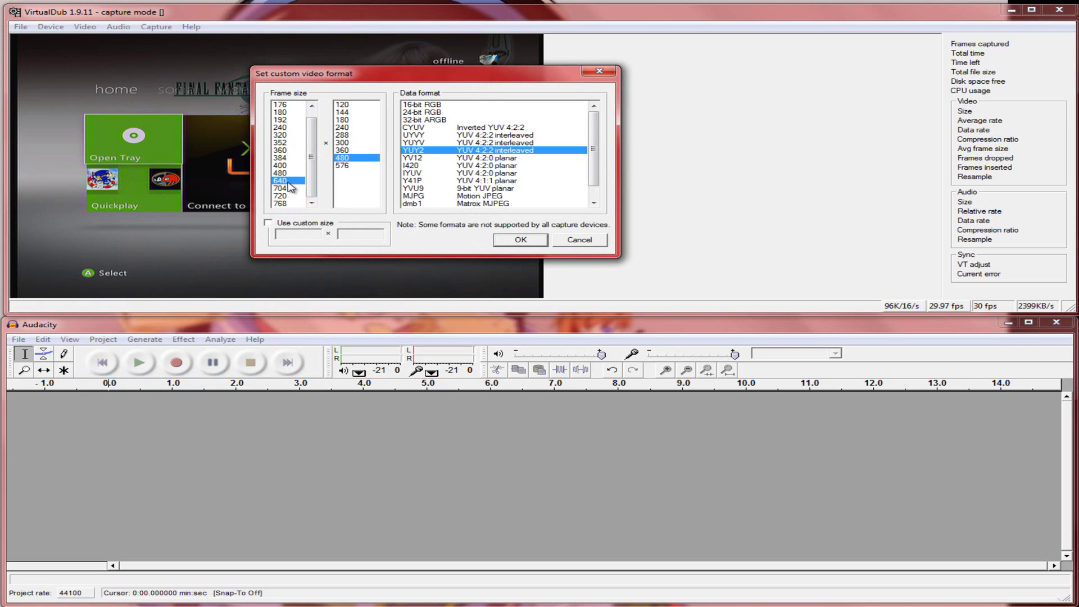
click(287, 196)
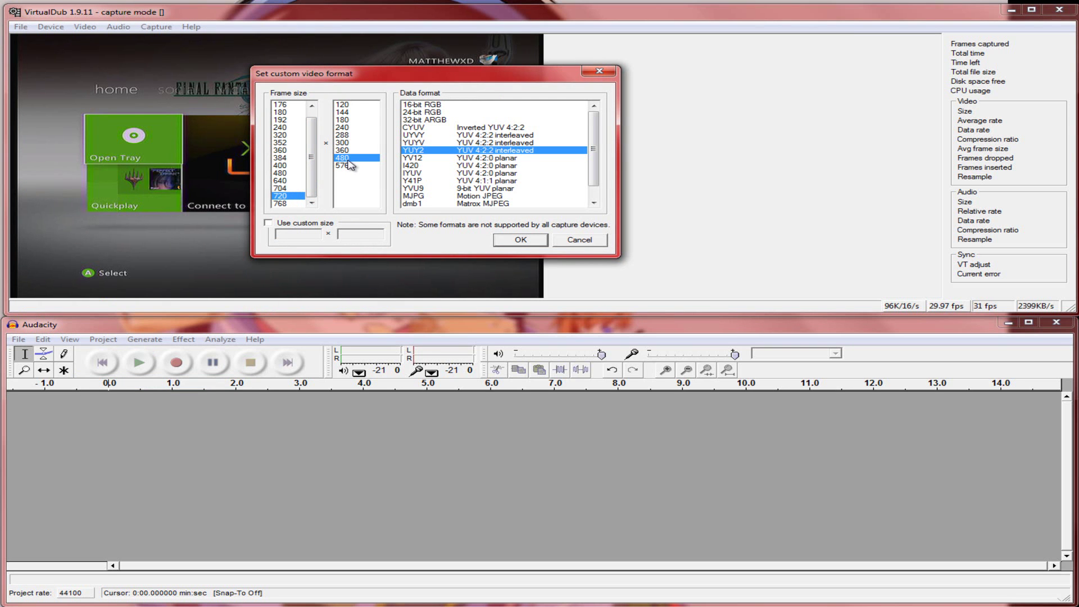
click(518, 242)
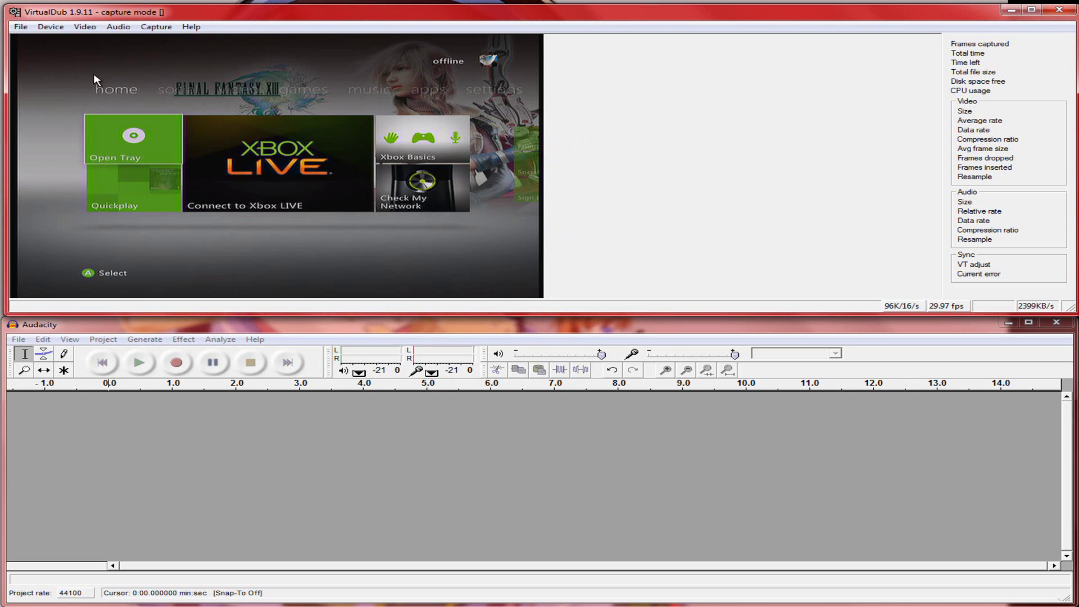
Check VirtualDub's Audio menu, then open Windows recording devices from the volume icon.
click(119, 28)
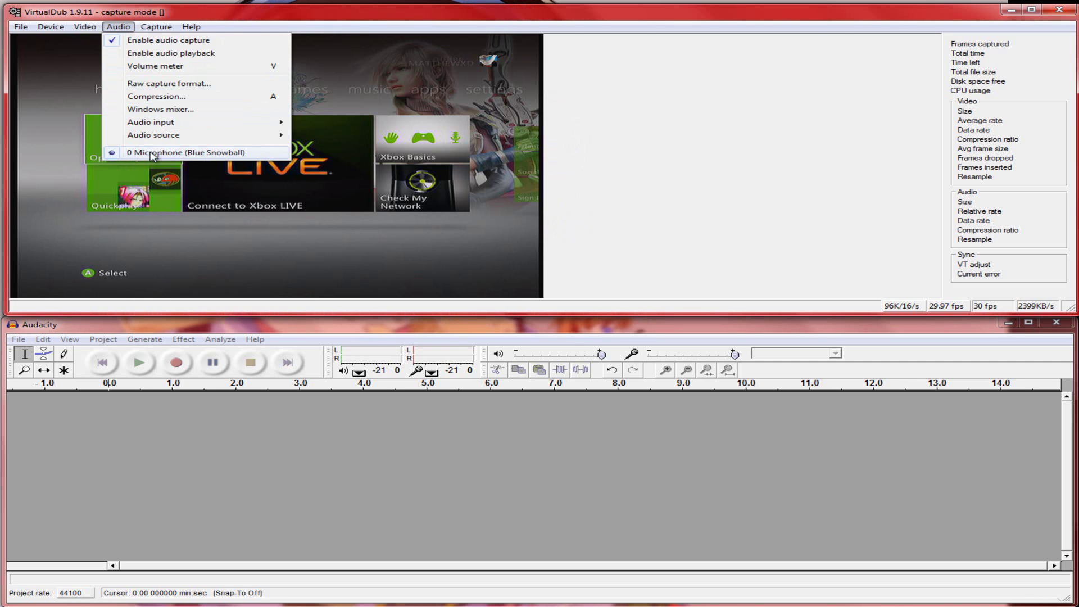
click(814, 141)
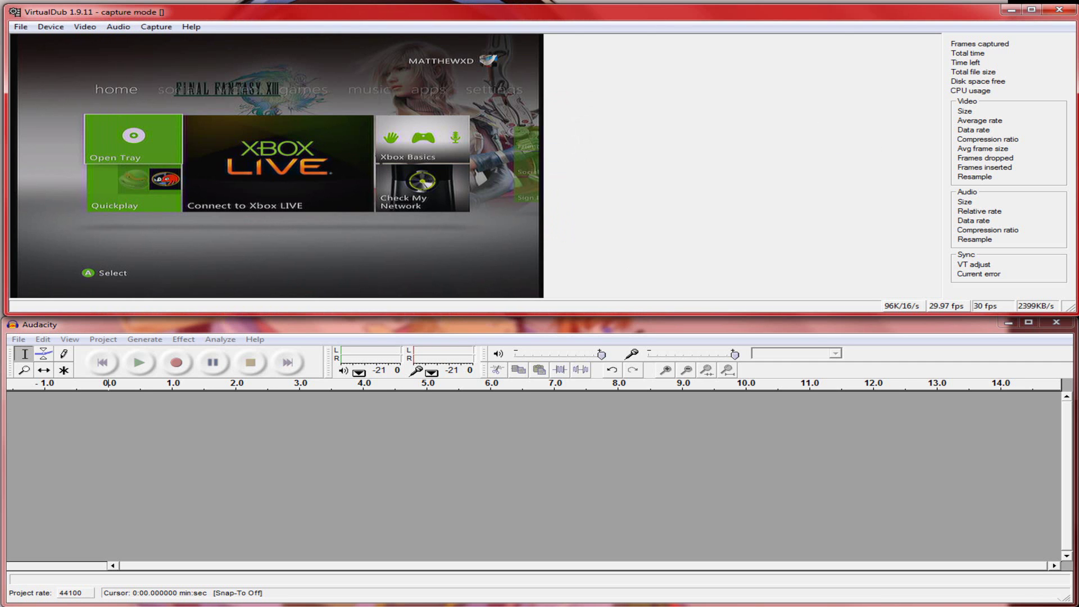
right_click(955, 605)
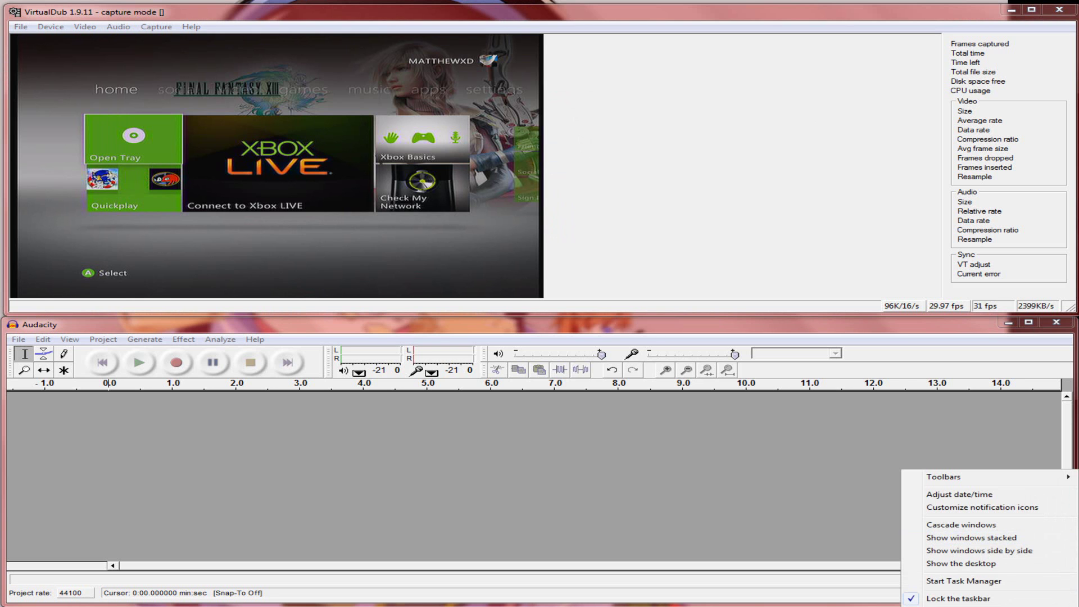
right_click(995, 605)
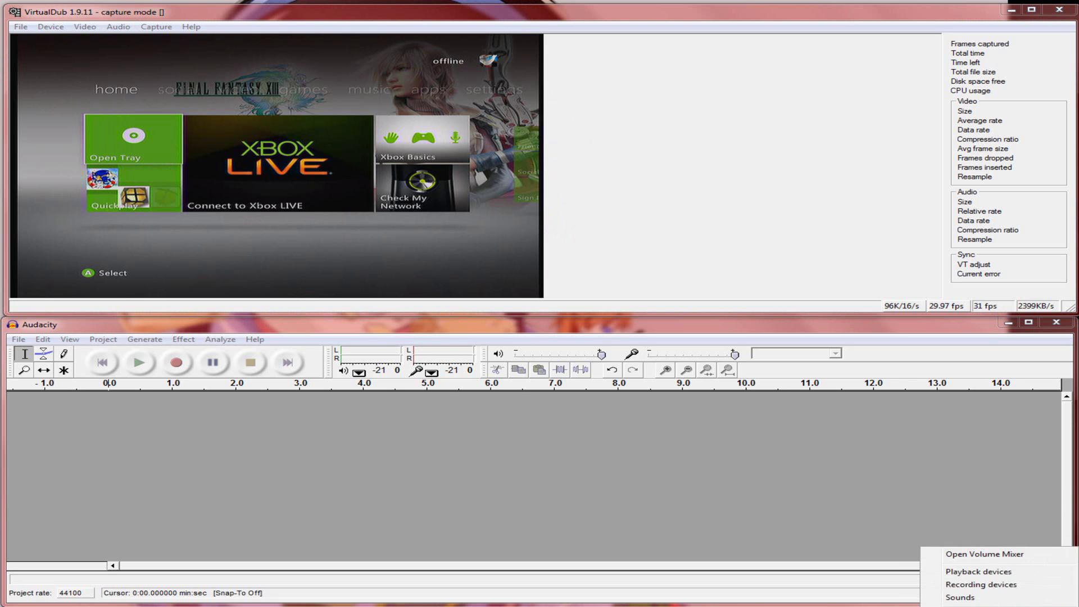
click(995, 585)
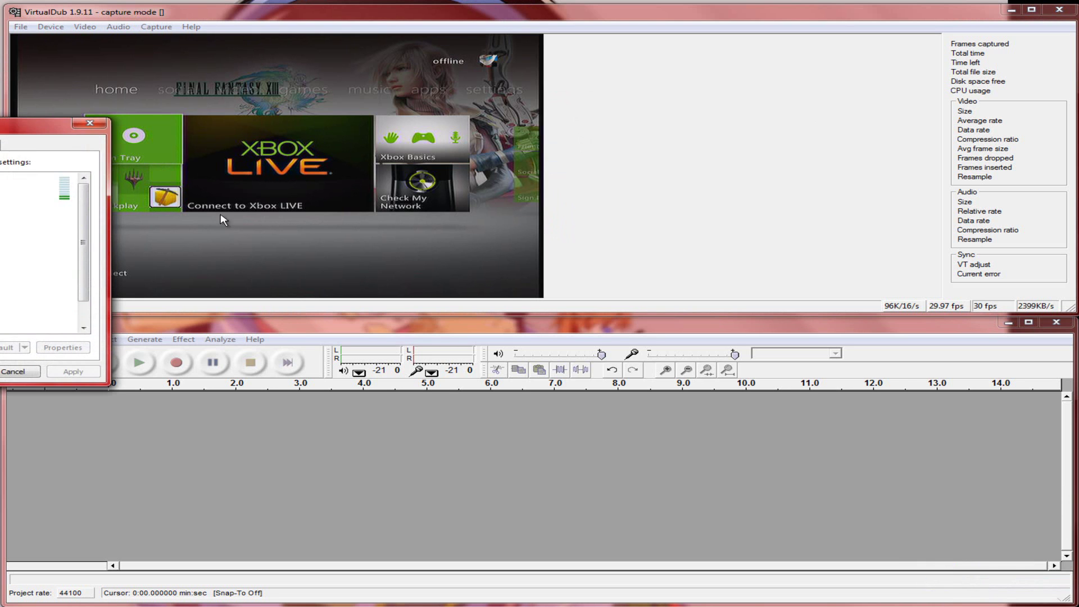
Enable the Line (Roxio GAMECAP) recording device and close the Sound dialog.
drag(54, 132, 450, 113)
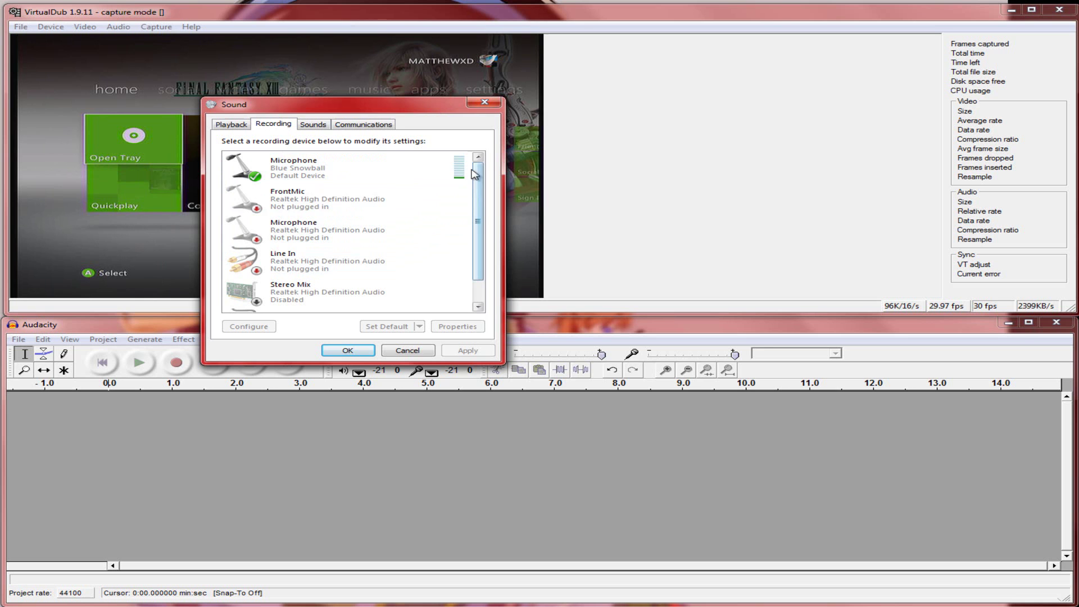
drag(482, 228, 482, 271)
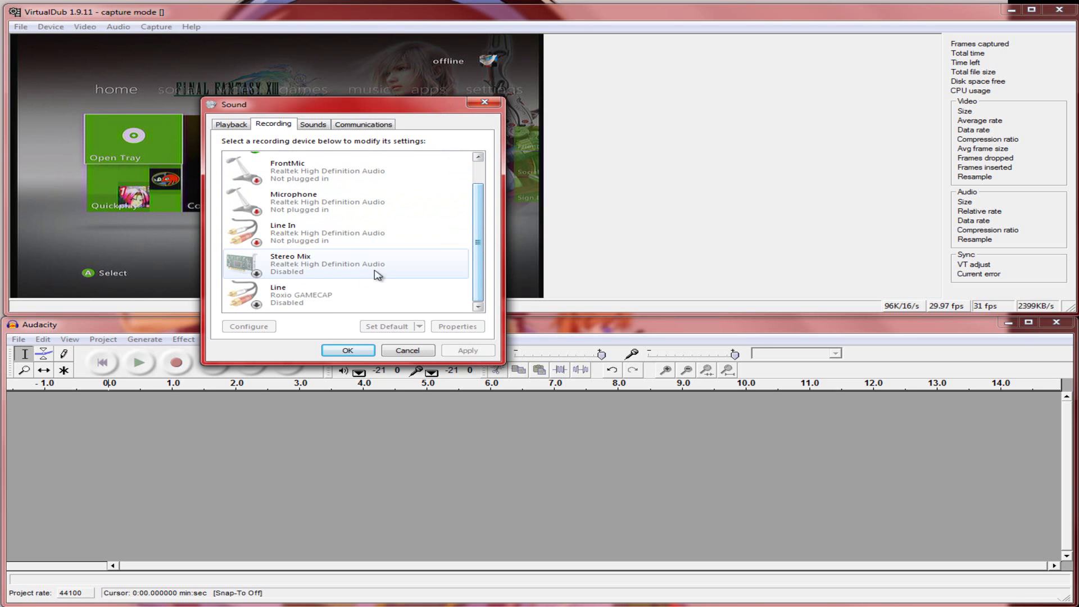
right_click(313, 294)
click(326, 299)
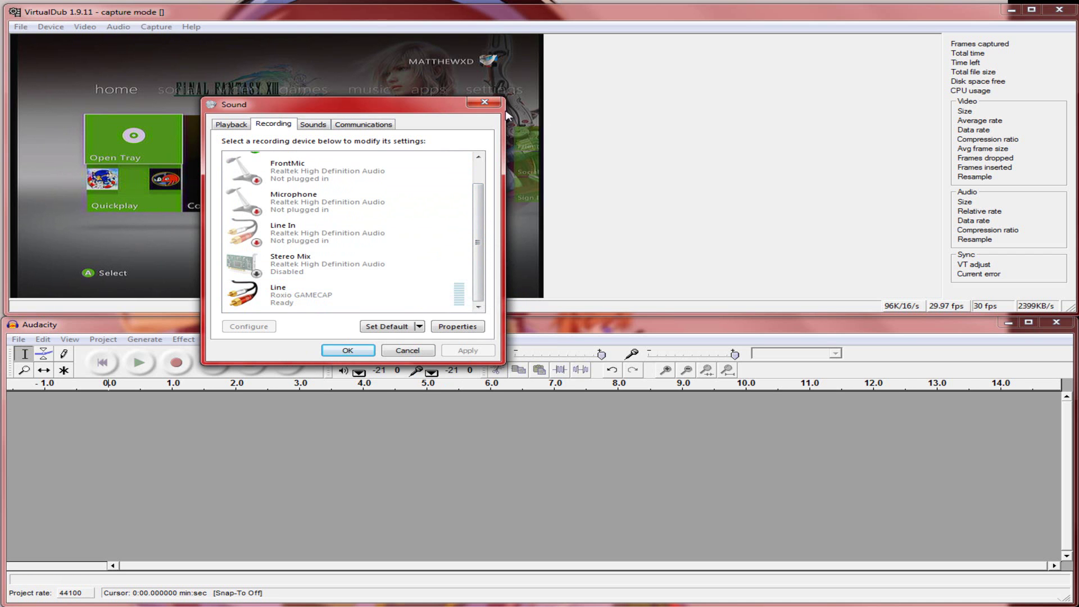
click(485, 104)
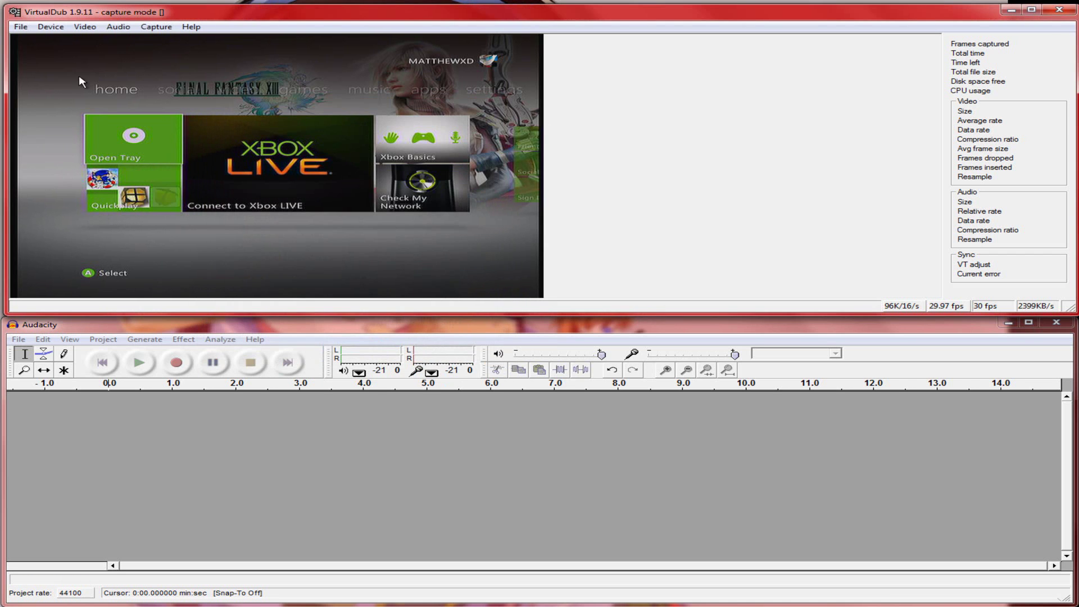
Close VirtualDub and relaunch Veedub64 from its folder.
click(118, 26)
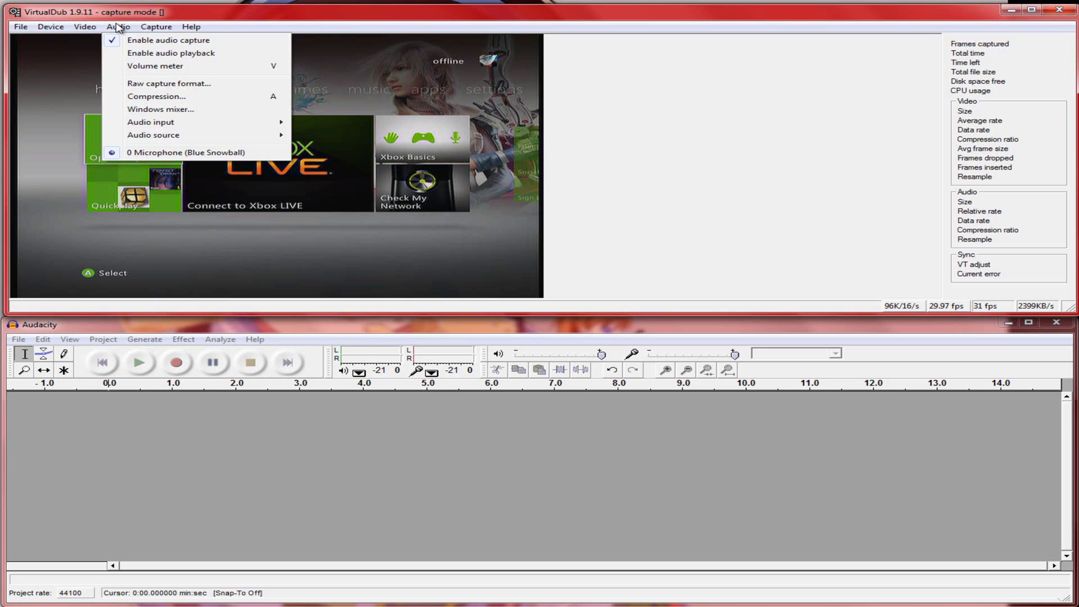
click(118, 27)
click(1060, 10)
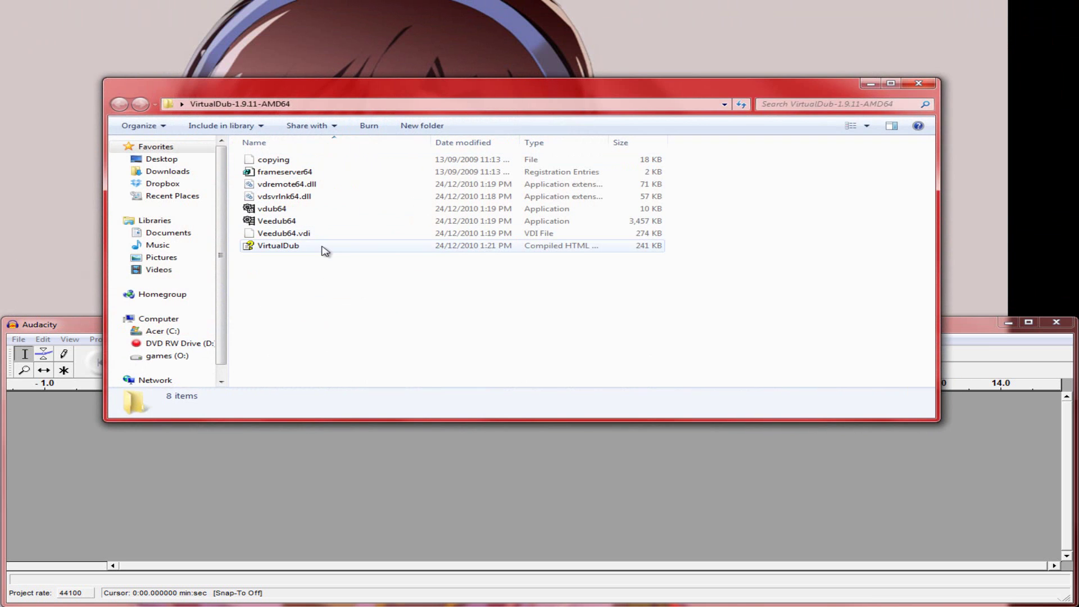
click(304, 224)
double_click(302, 225)
click(345, 338)
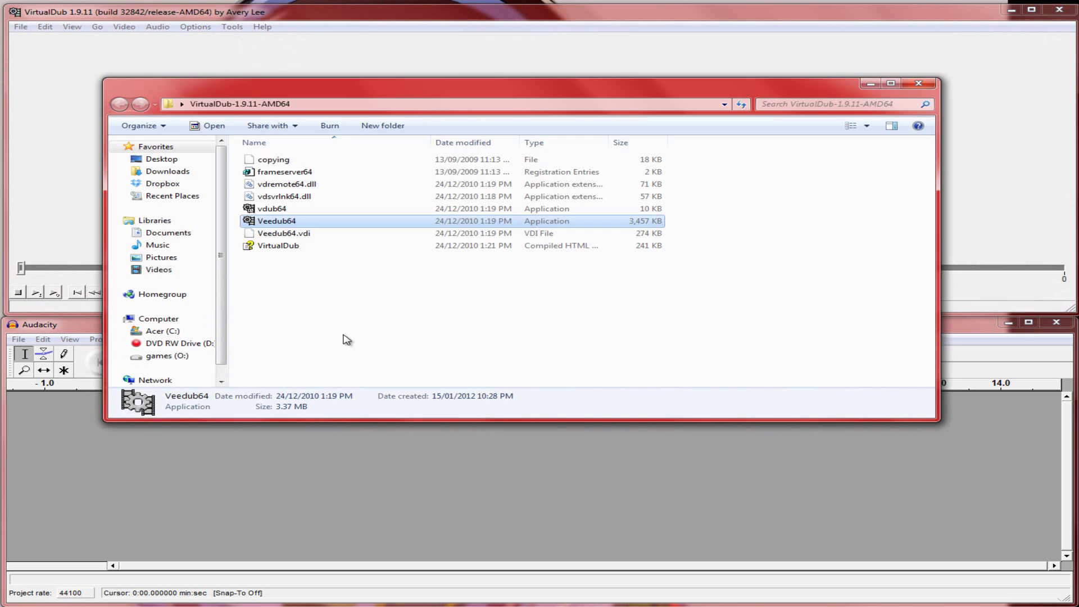
click(920, 84)
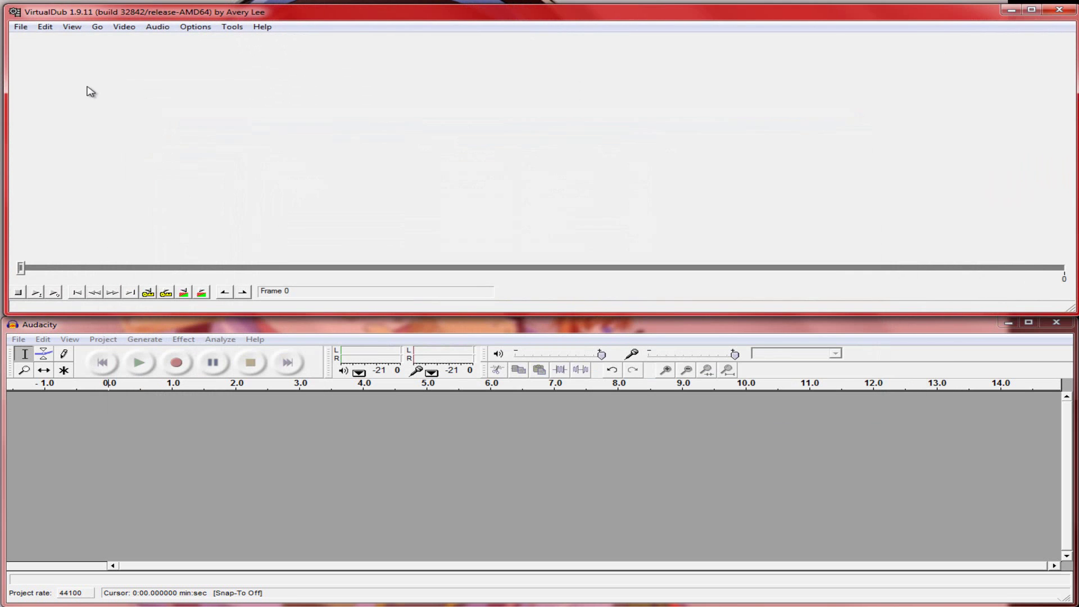
Enter capture mode and pick 1 Line (Roxio GAMECAP) as the audio source.
click(23, 28)
click(101, 298)
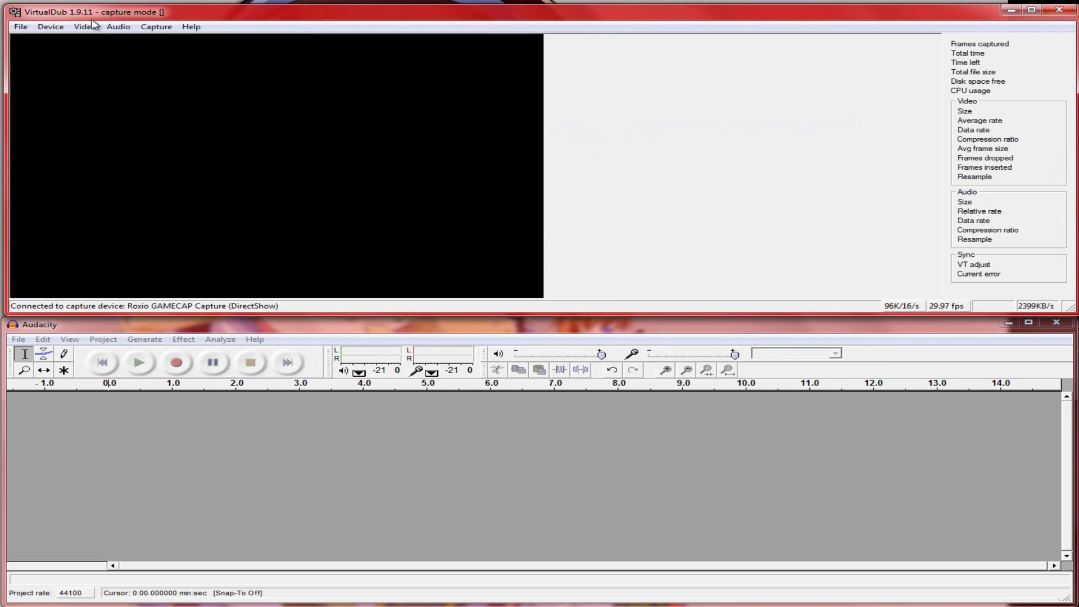
click(86, 27)
click(89, 28)
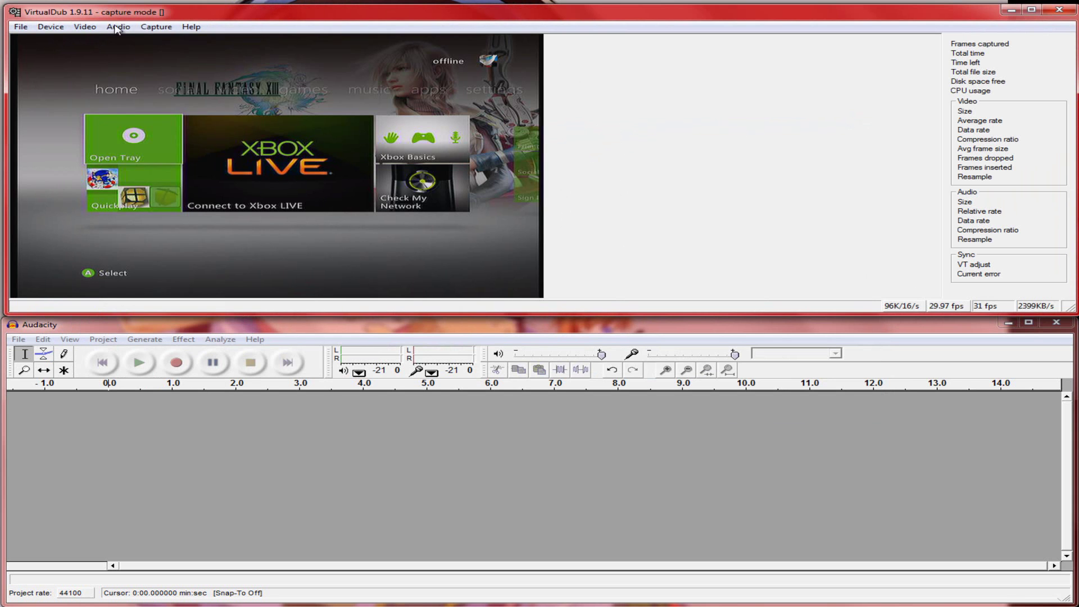
click(118, 27)
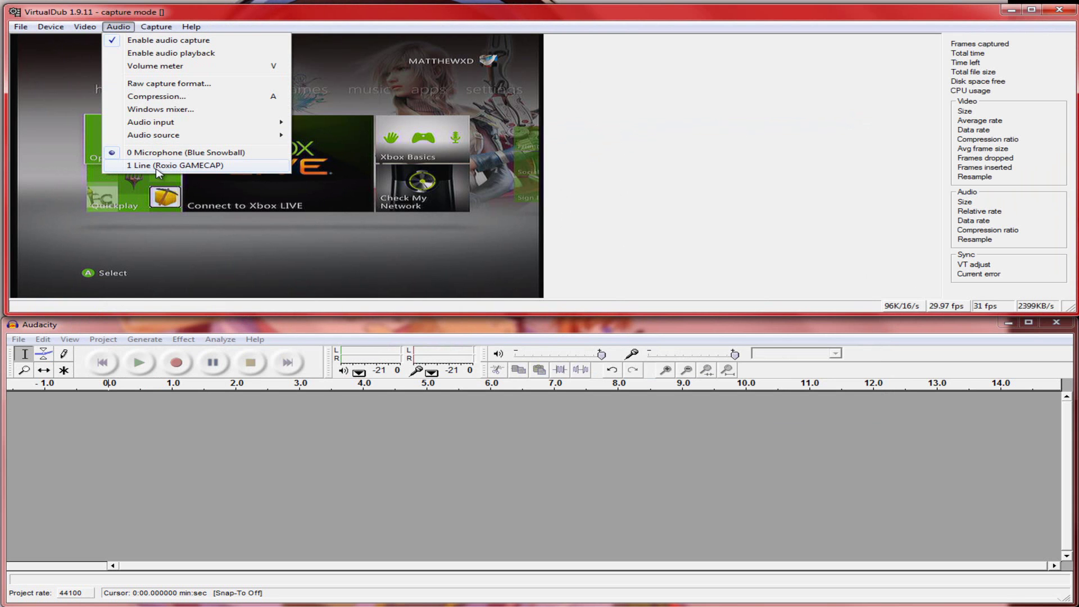
click(213, 167)
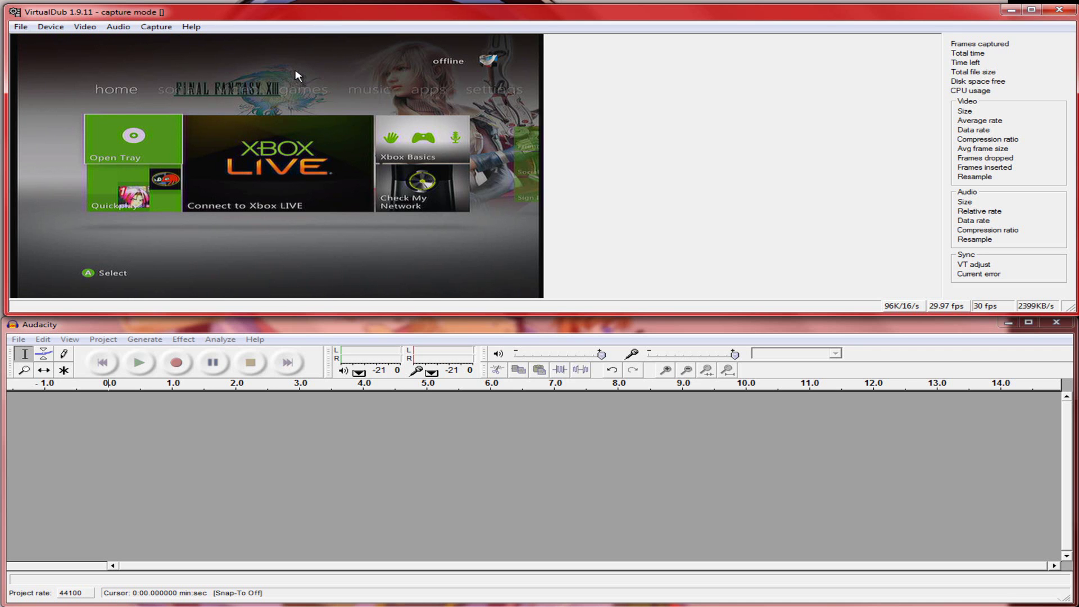
Choose PCM 48000Hz, stereo, 16-bit as the raw audio format, then recheck the Audio menu.
click(119, 27)
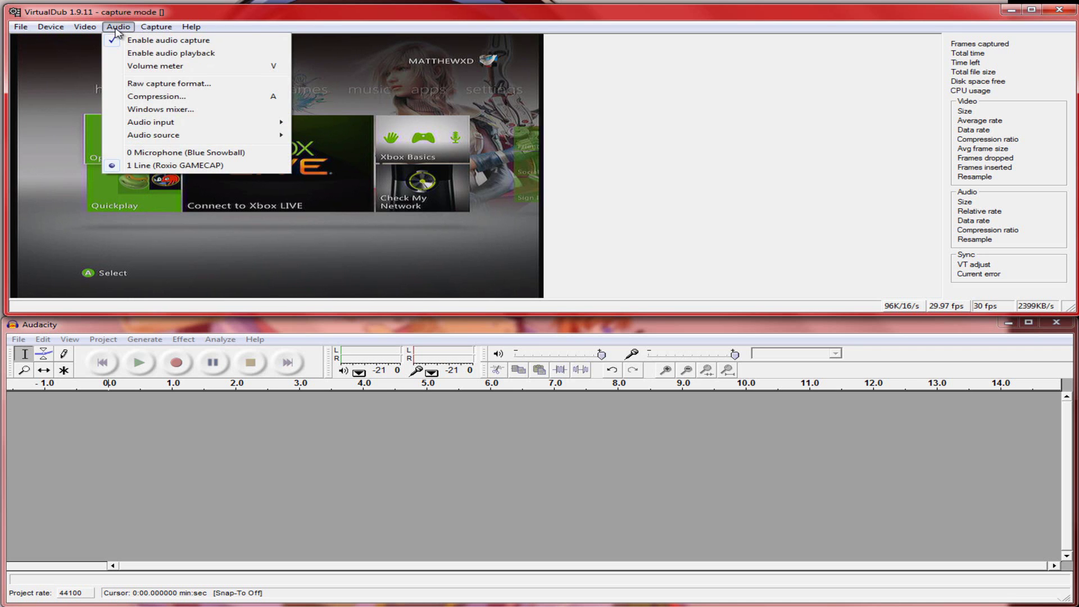
click(169, 83)
drag(147, 43, 273, 71)
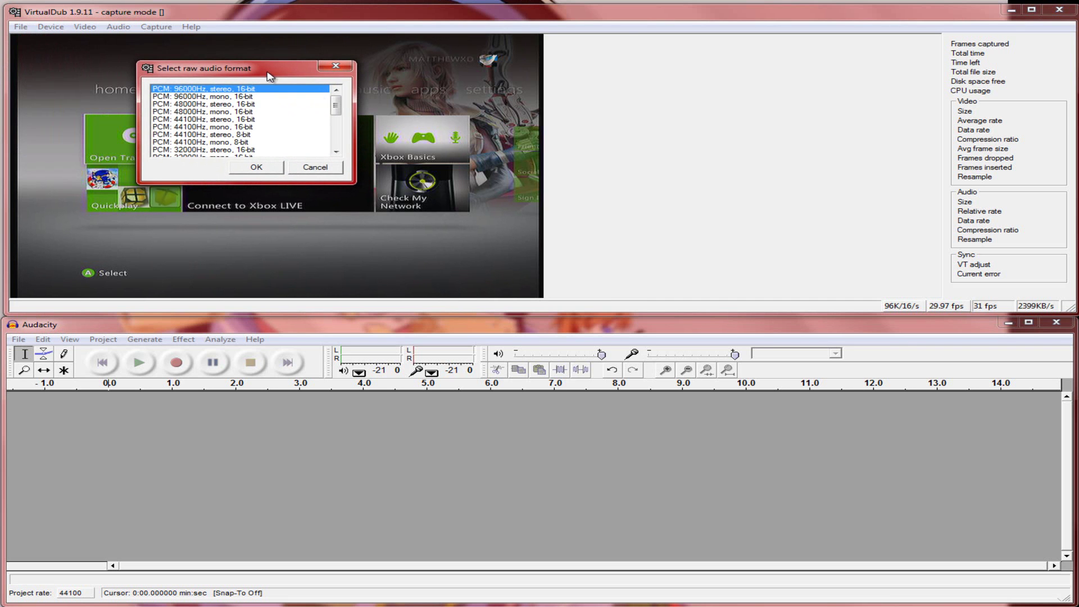
click(194, 104)
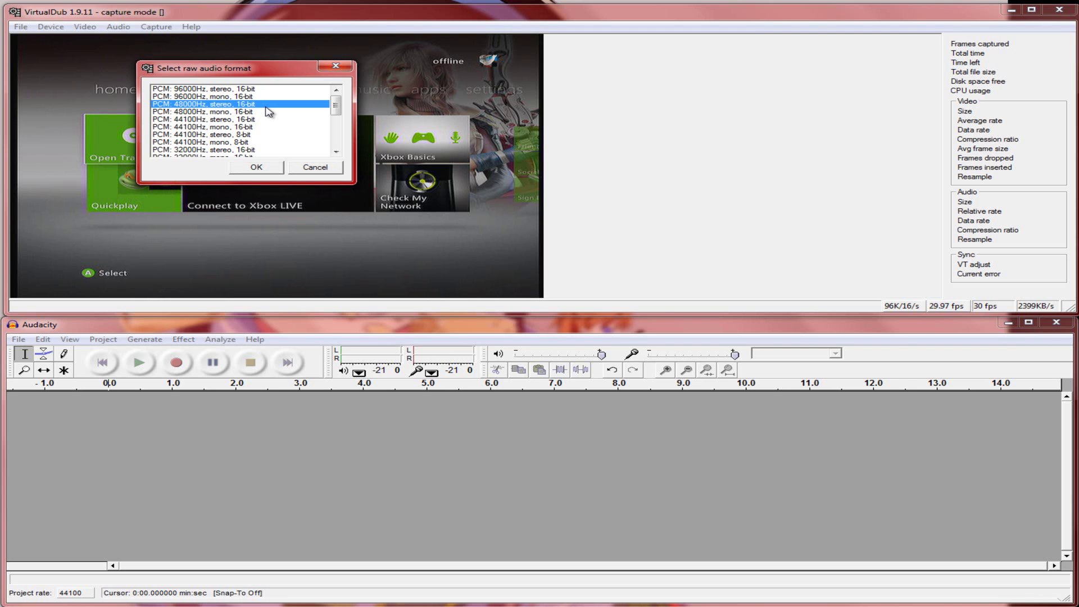
click(256, 168)
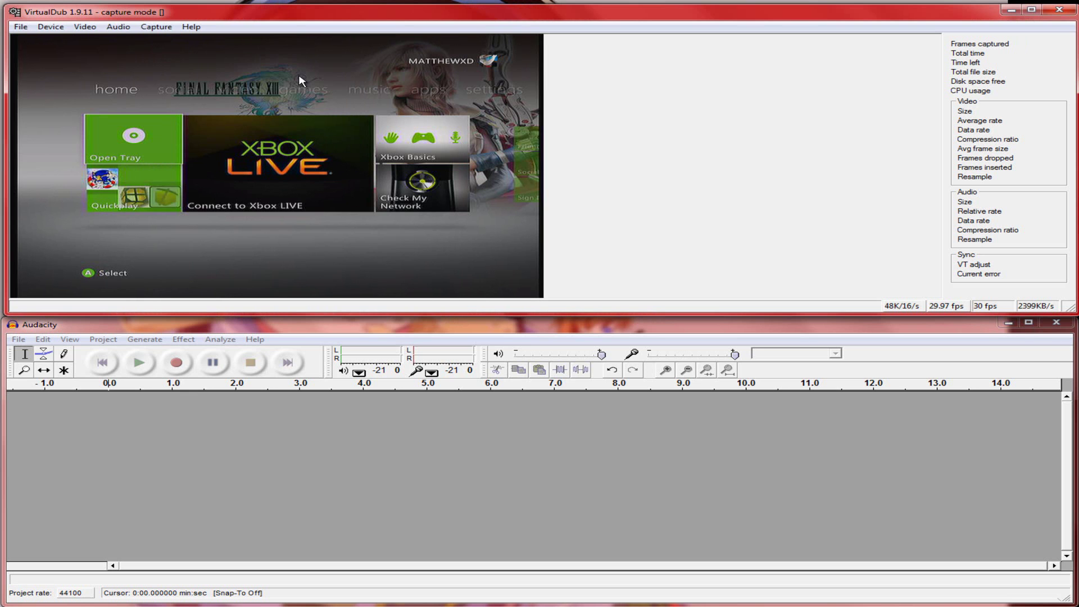
click(118, 26)
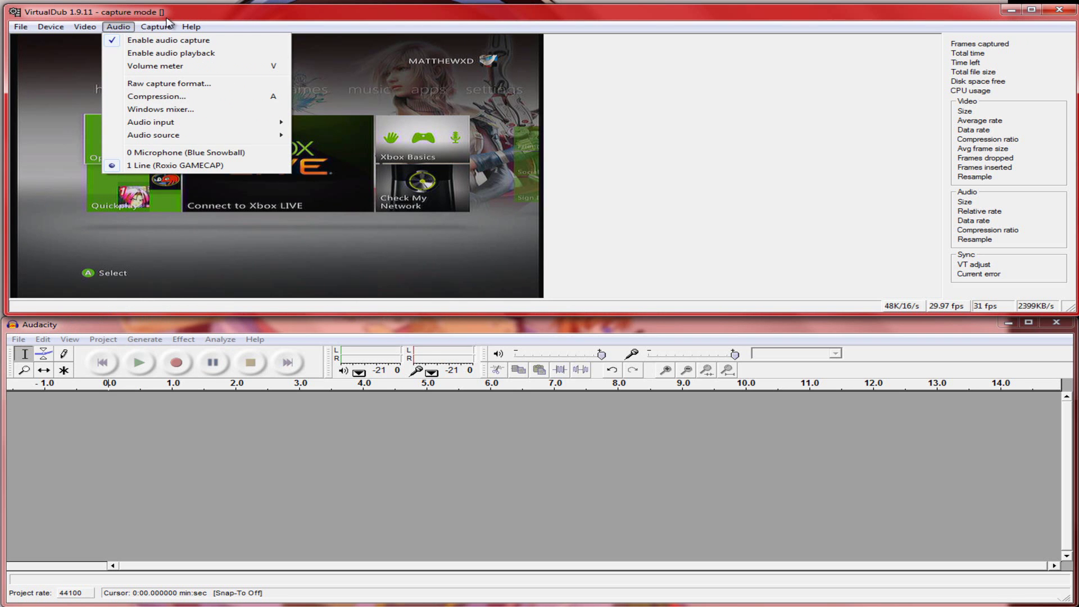
Name the Desktop capture file lets play sonic, keeping the AVI file type.
mouse_move(169, 26)
mouse_move(20, 27)
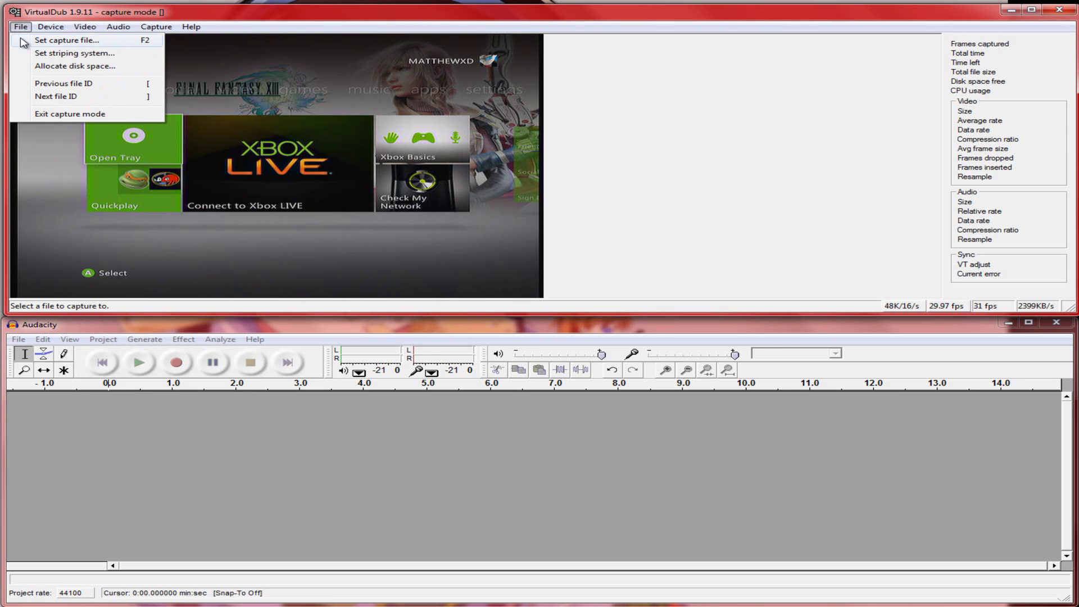
click(70, 45)
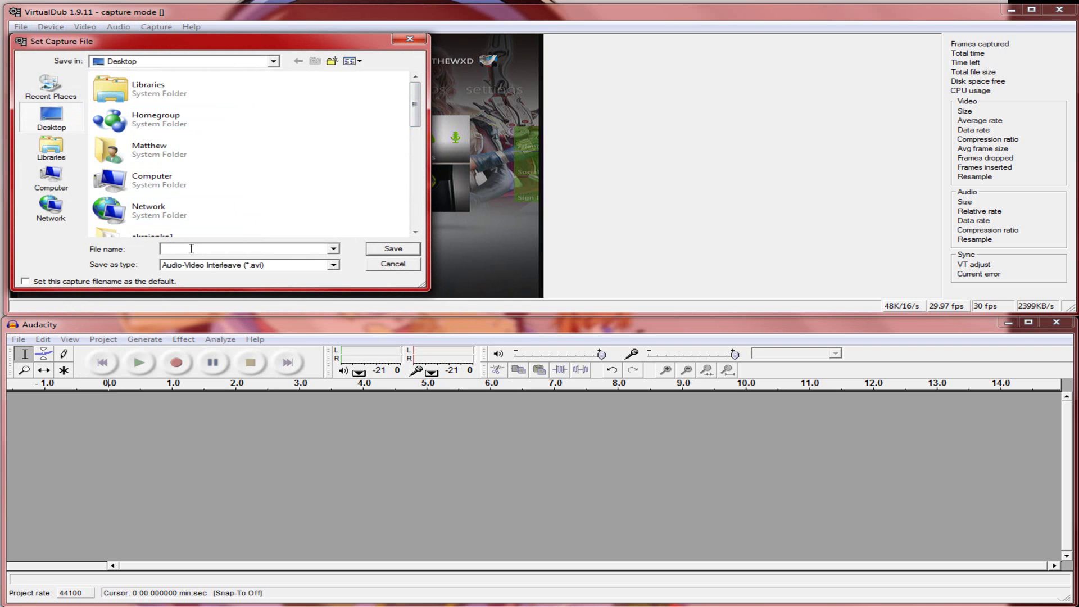
click(333, 265)
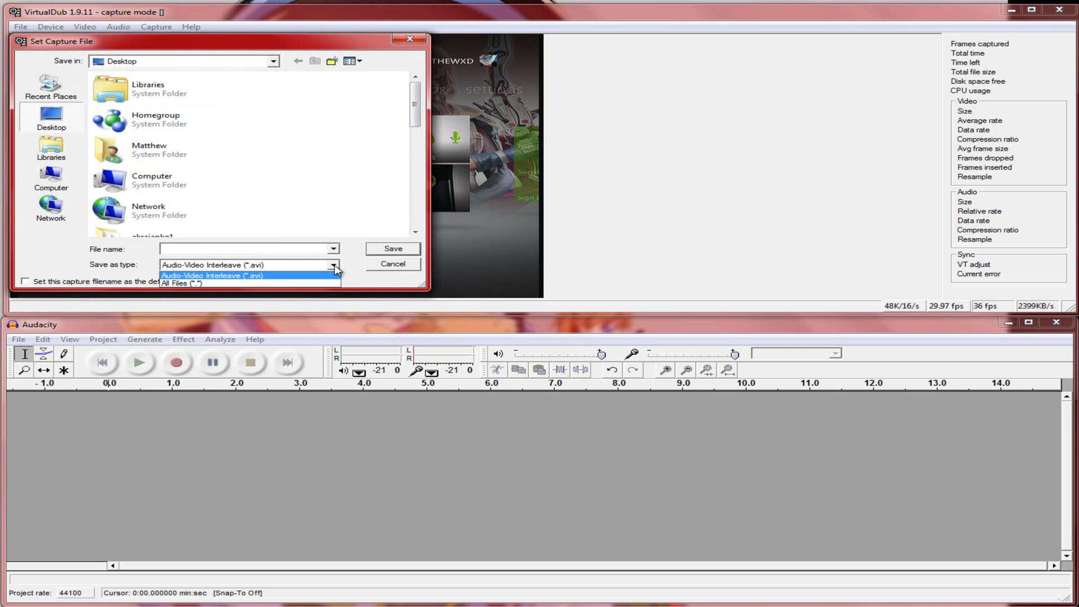
click(334, 266)
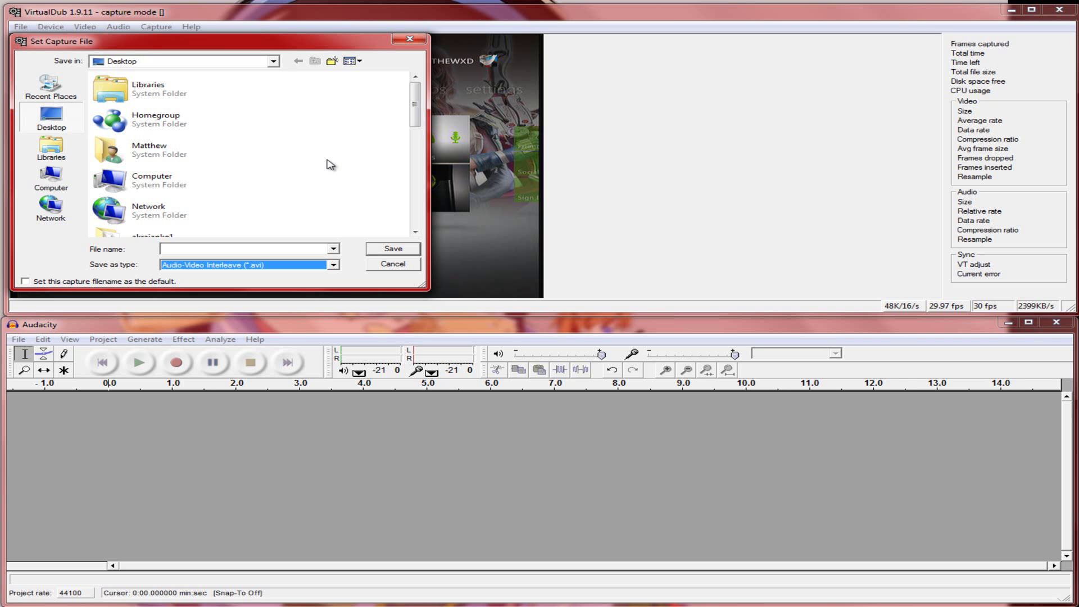
scroll(416, 107, down, 2)
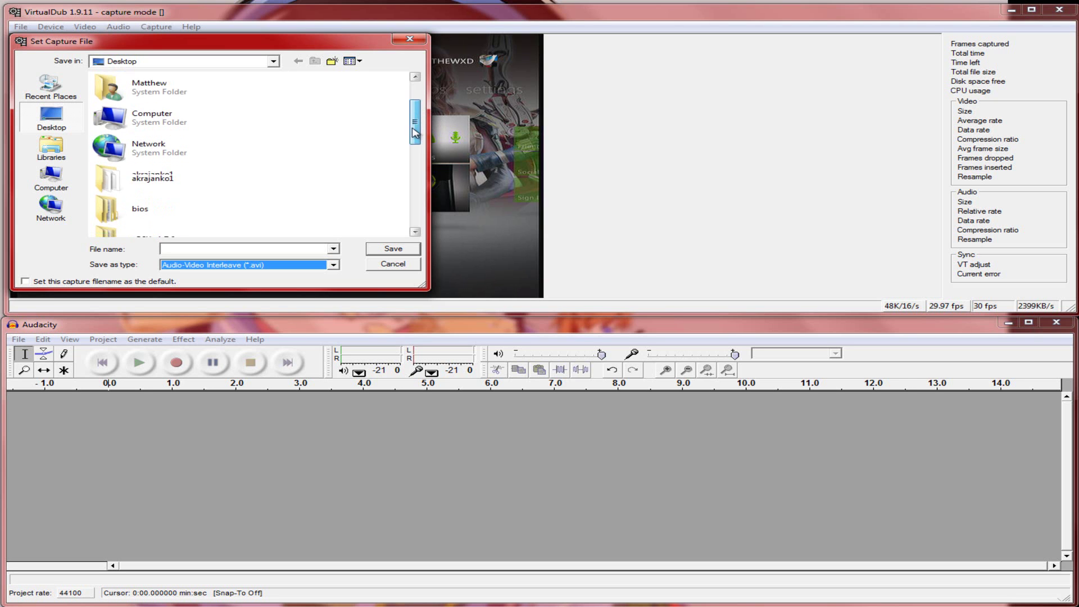
scroll(416, 107, up, 2)
click(178, 249)
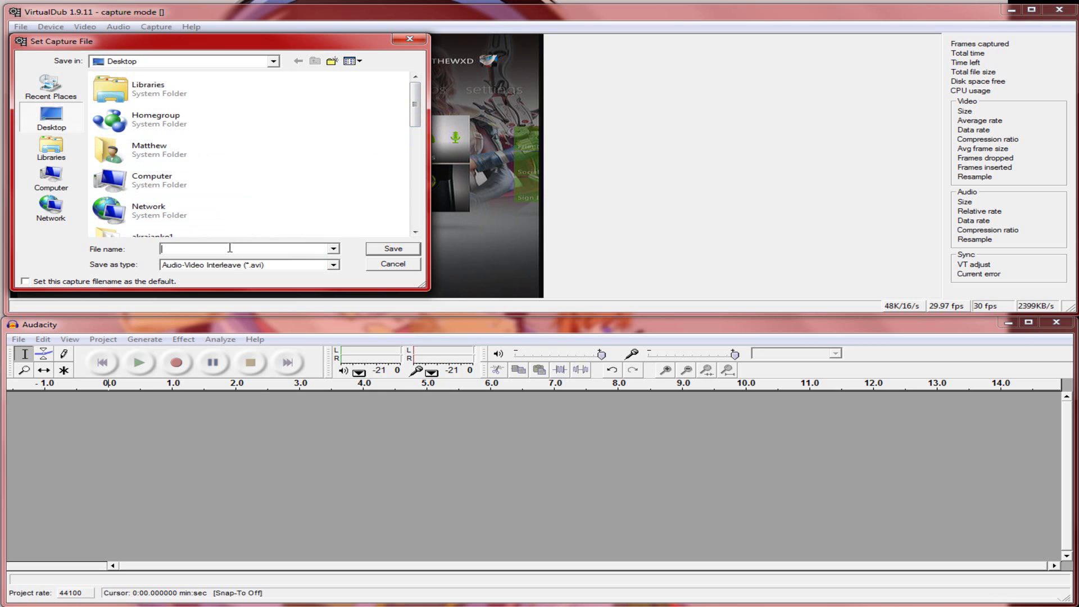
text(lets play sonic)
Confirm the capture file, start capturing video, and start the Audacity commentary recording.
key(Return)
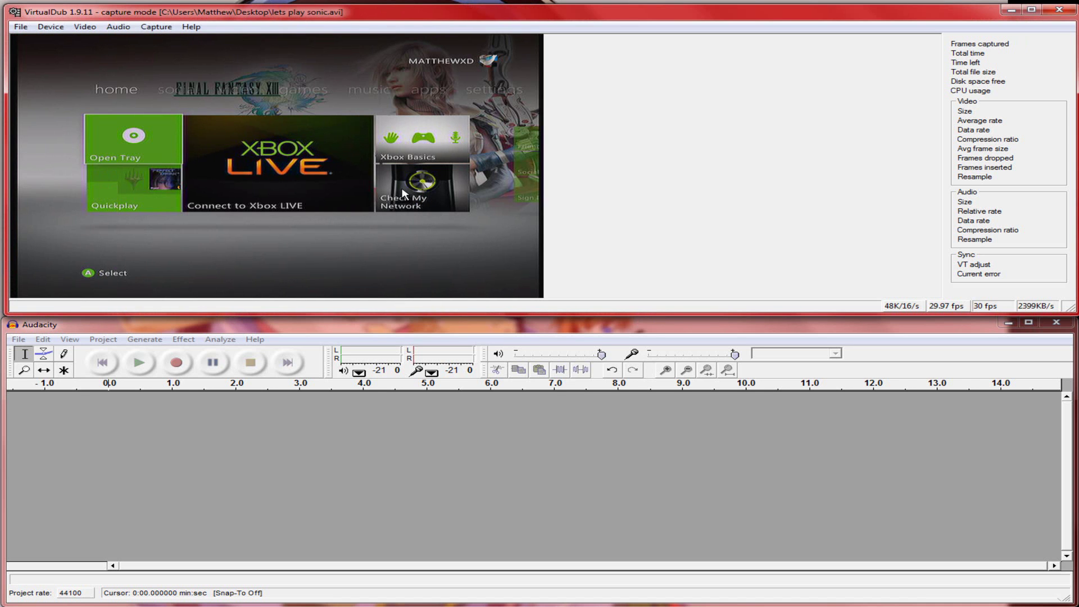
click(162, 30)
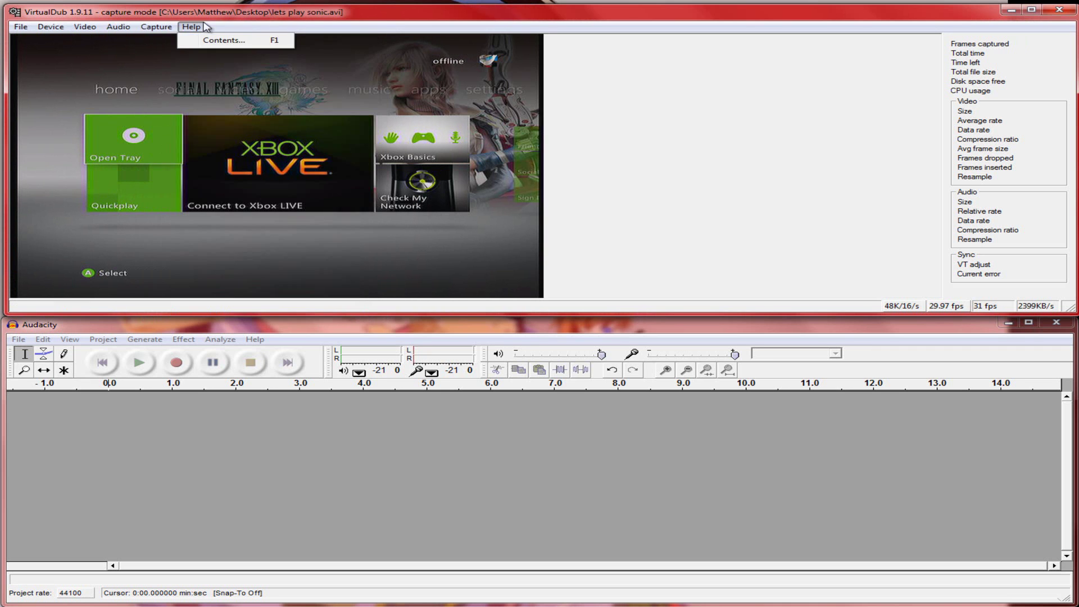
click(213, 19)
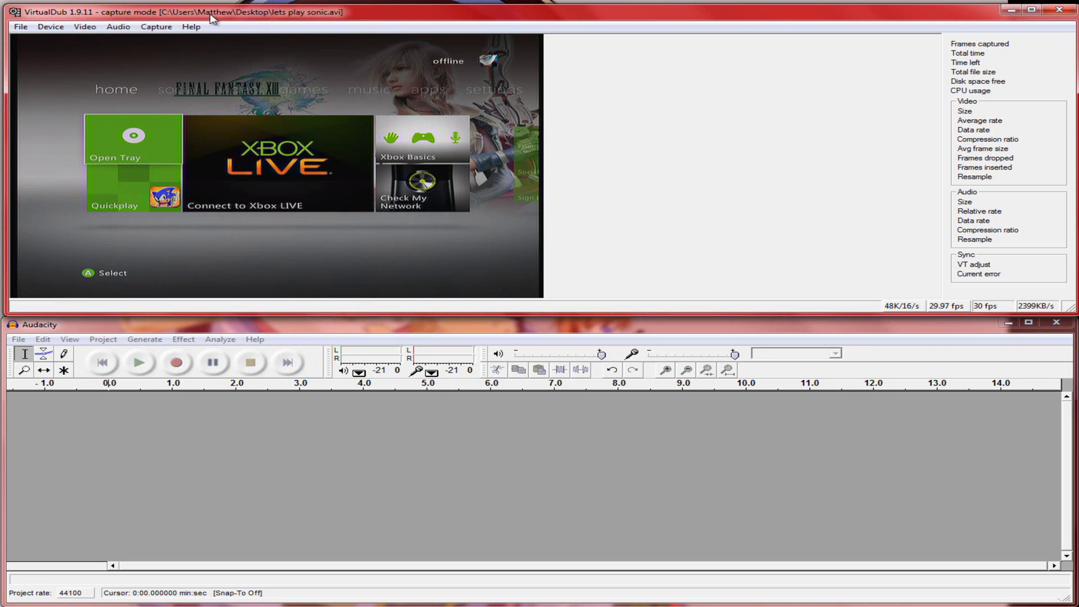
click(147, 28)
click(171, 36)
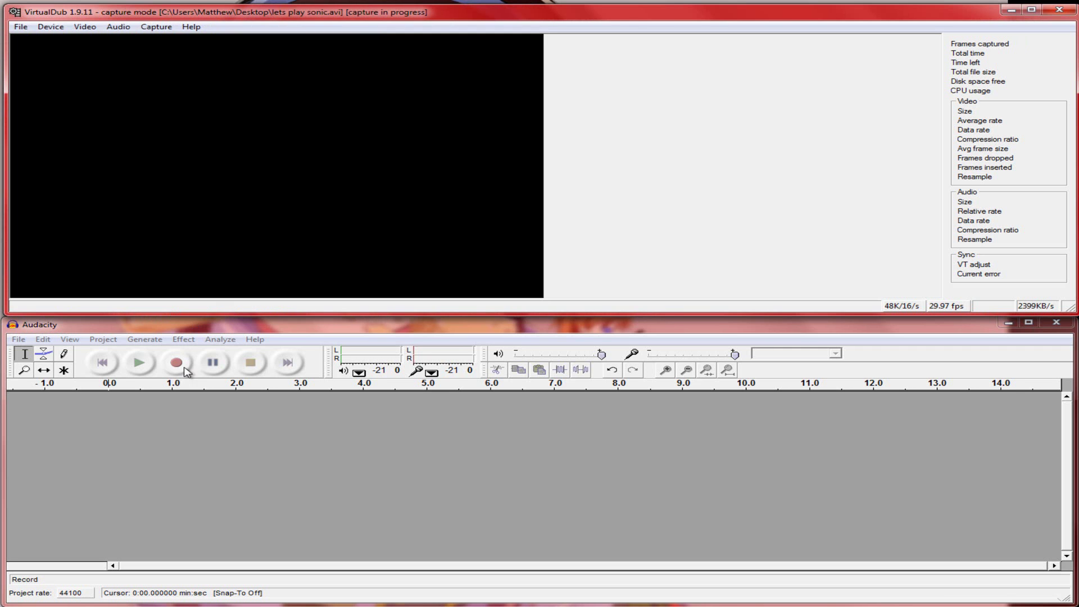
click(185, 368)
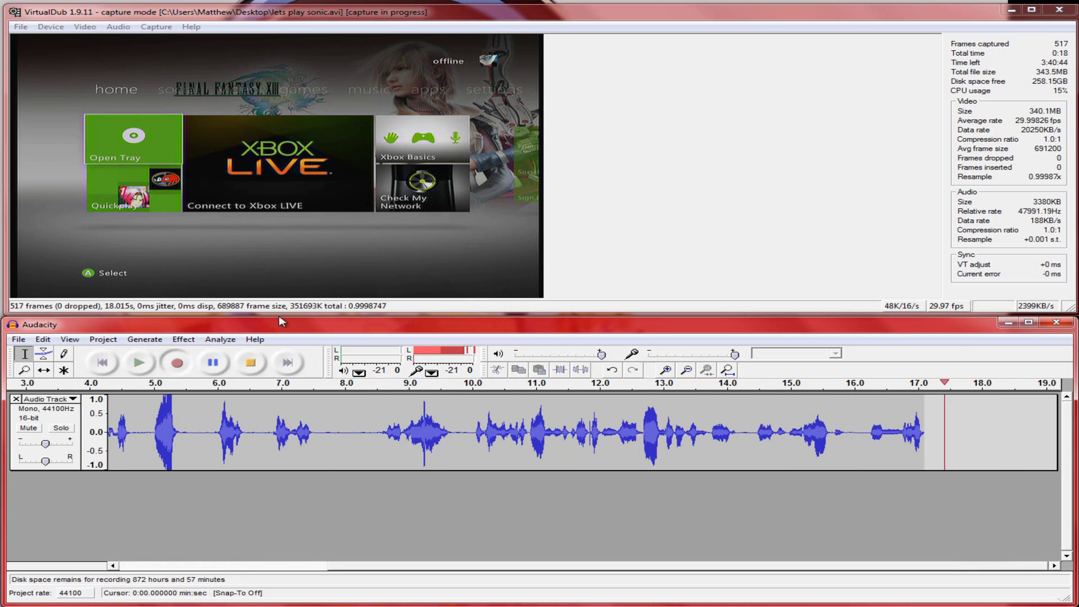
Stop the voice recording in Audacity and stop the VirtualDub capture.
click(253, 364)
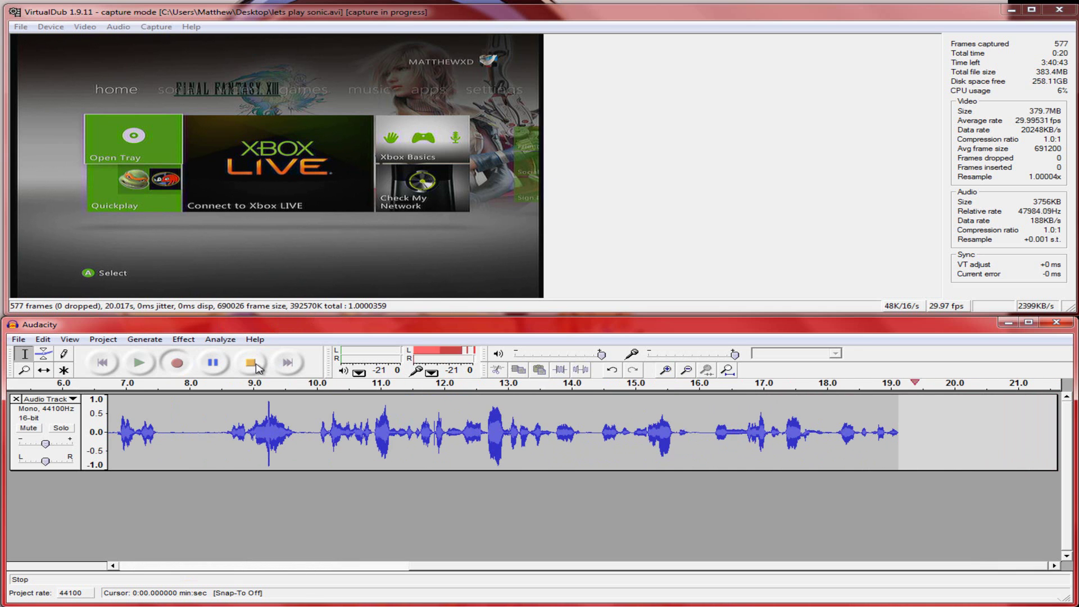
click(157, 26)
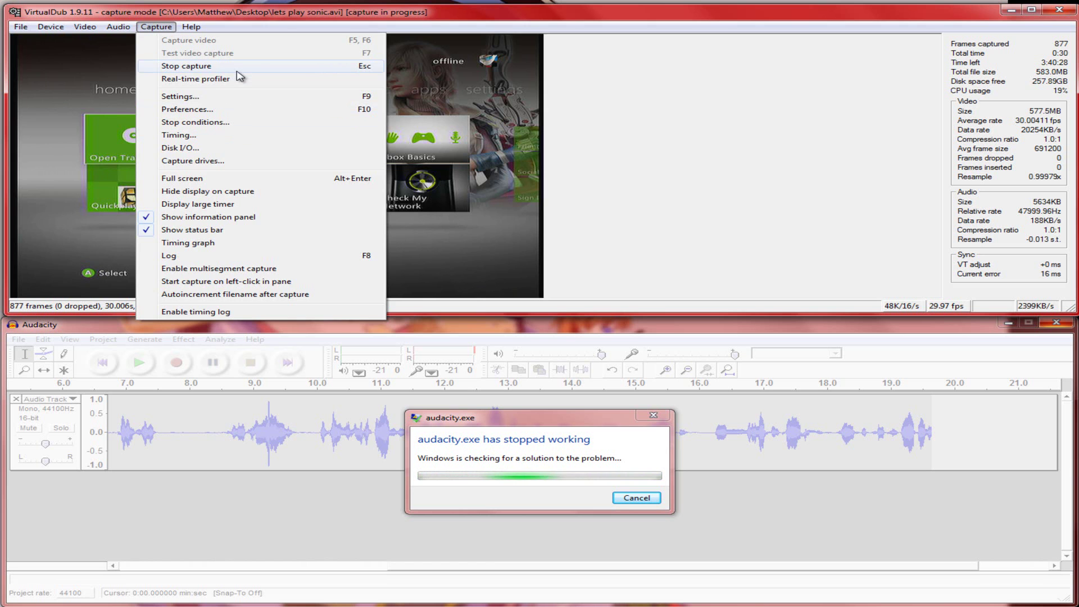
click(305, 67)
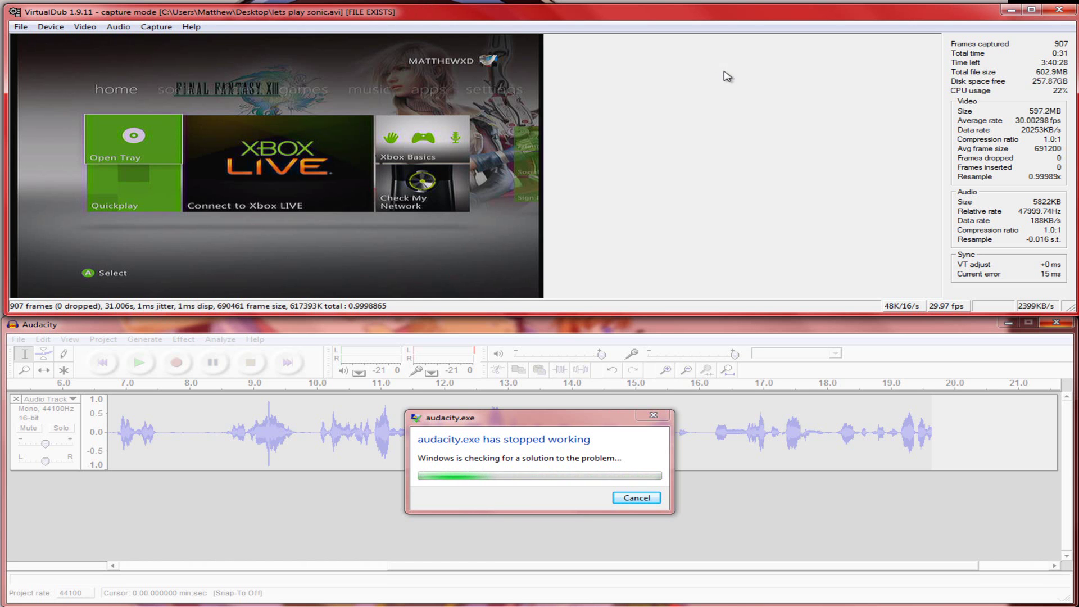
Dismiss Audacity's crash notice, delete leftover temp files, and record a short test clip.
click(634, 498)
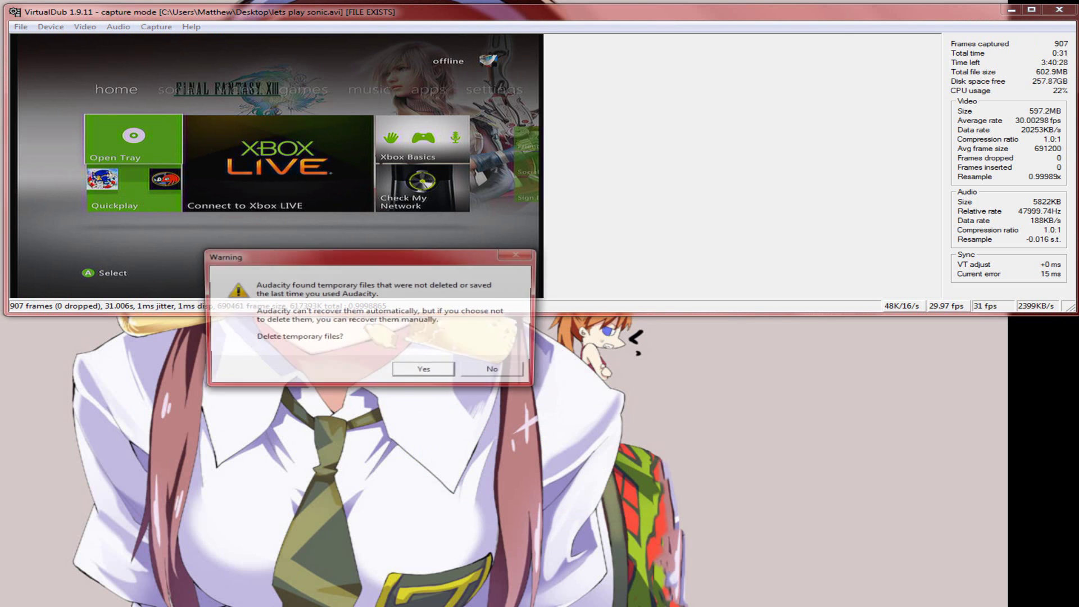
click(408, 372)
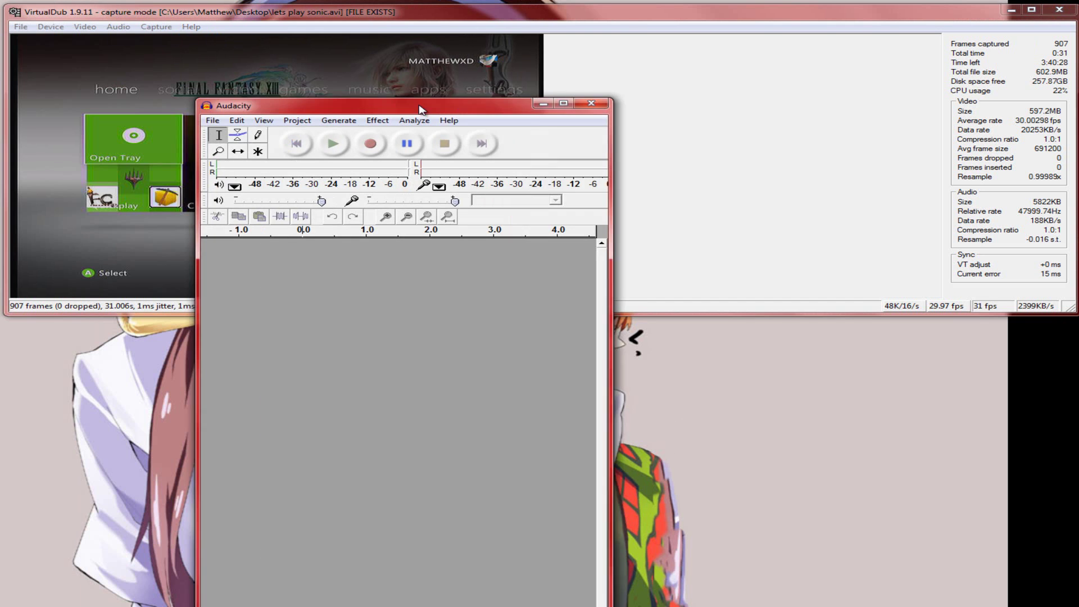
drag(416, 105, 477, 236)
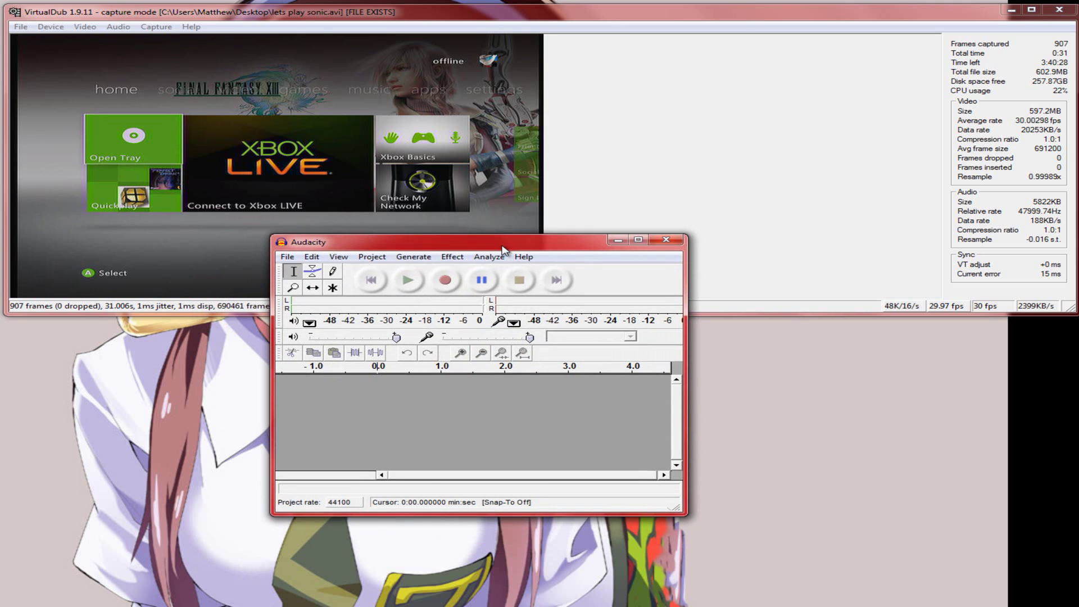
click(445, 279)
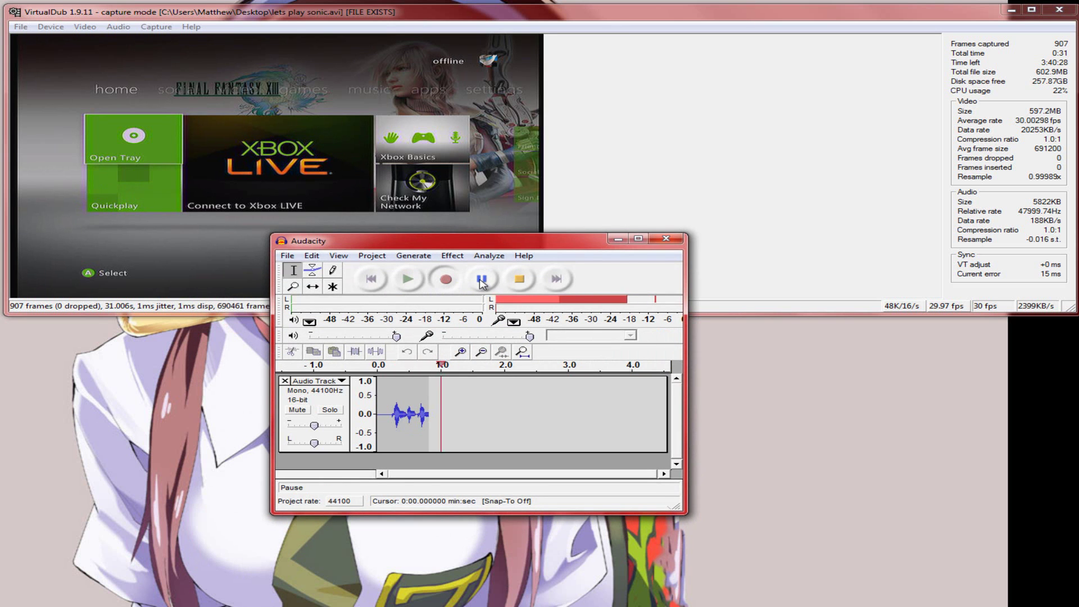
click(482, 279)
click(519, 280)
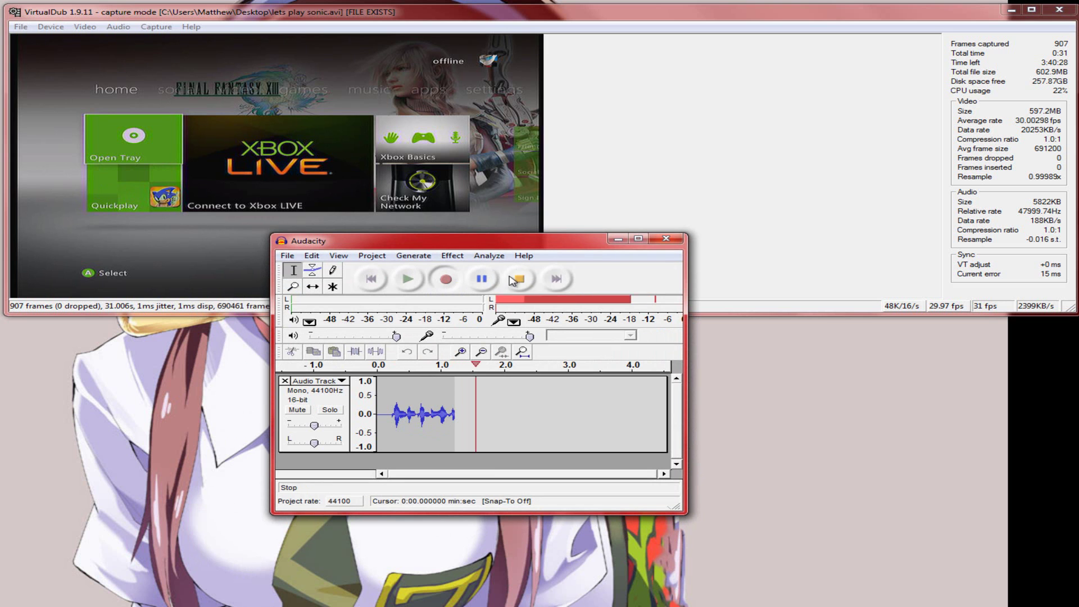
Quit Audacity without saving the test recording, then close VirtualDub.
click(288, 257)
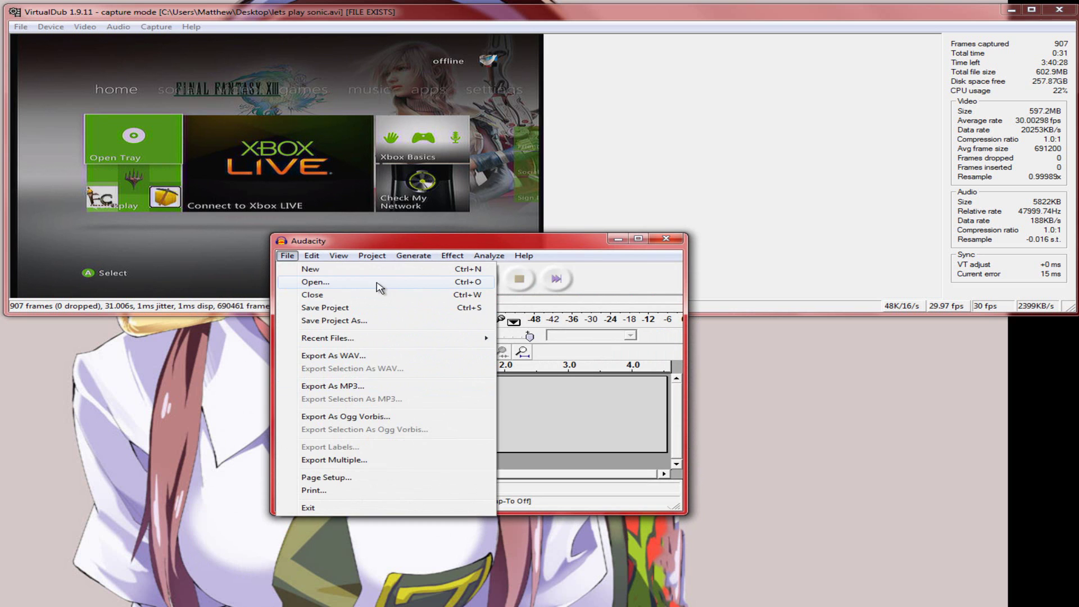
click(665, 239)
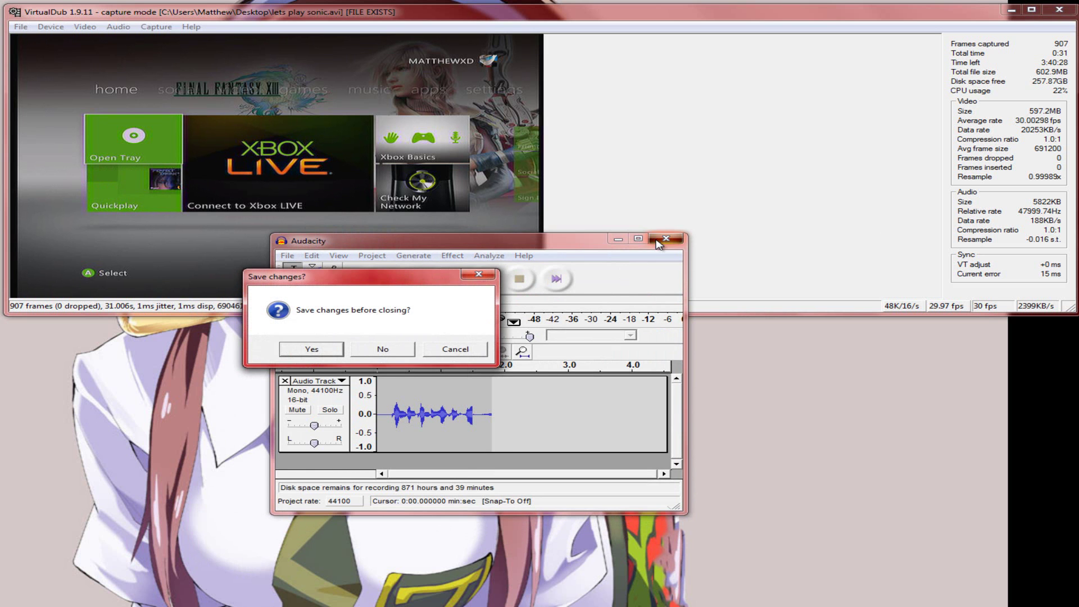
click(382, 349)
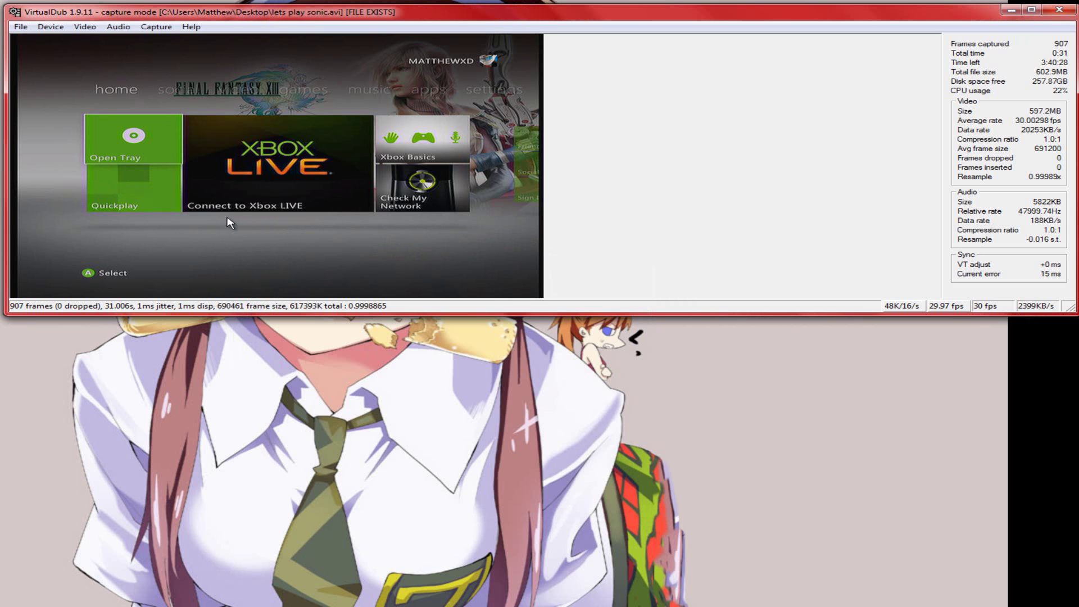
click(1051, 11)
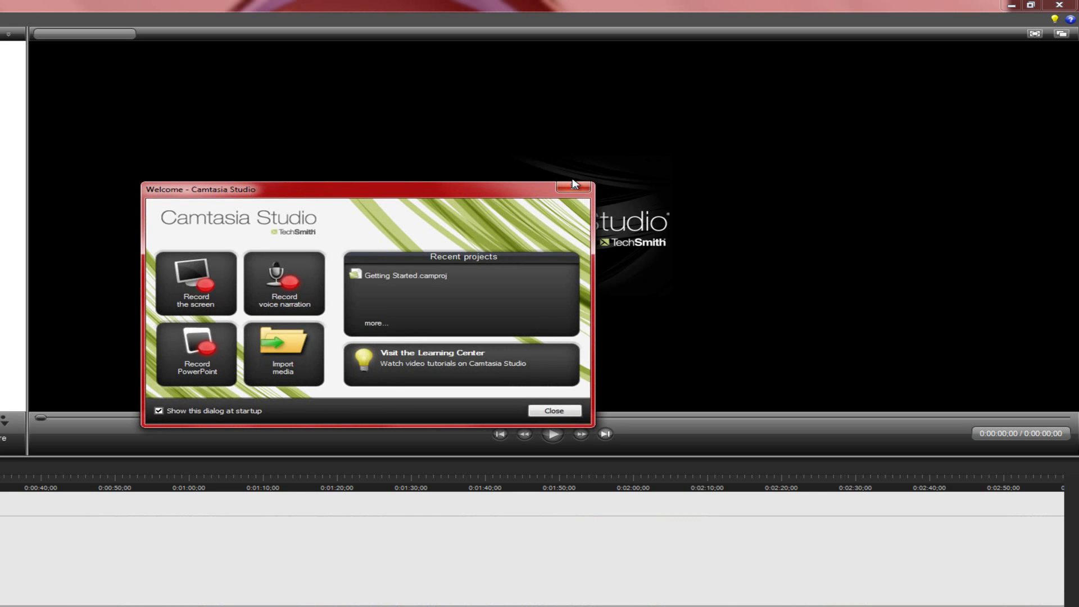
Close the Welcome dialog, restore down, and stretch the Camtasia editor to fill the screen.
click(574, 186)
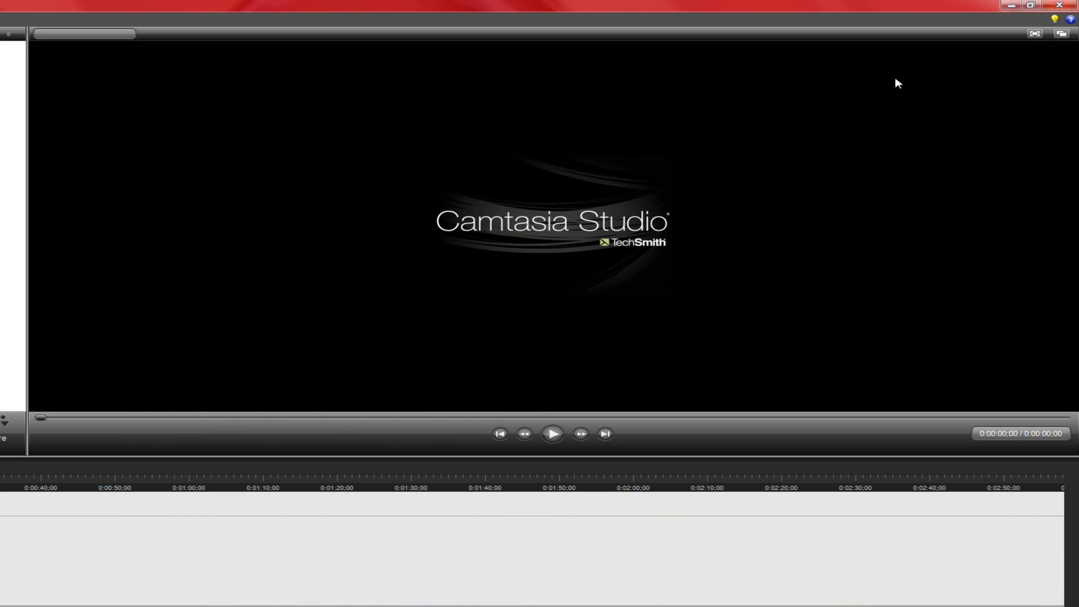
click(1034, 7)
drag(413, 43, 371, 10)
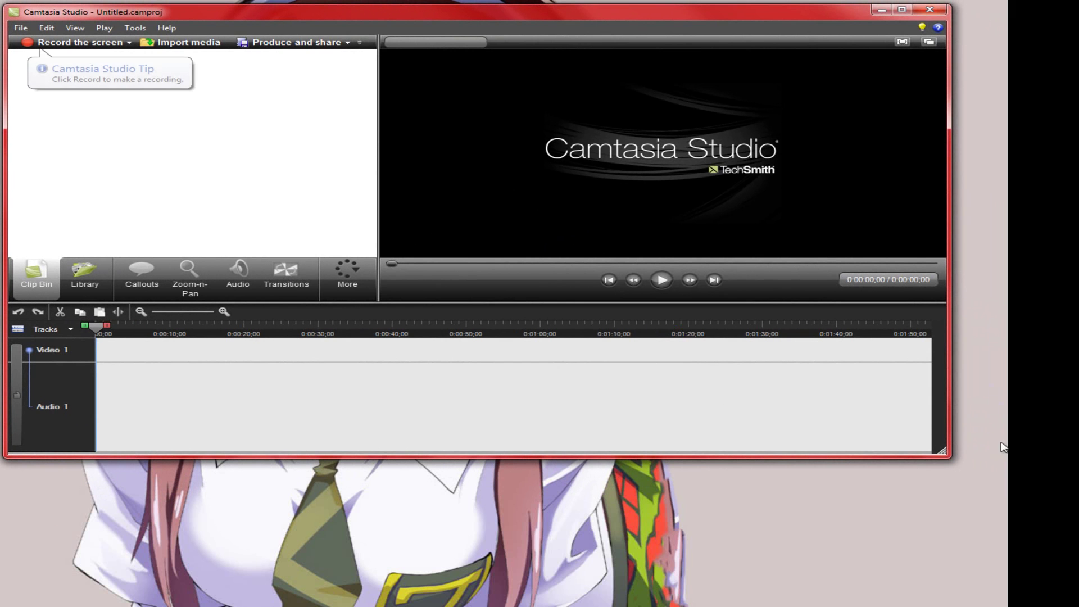
drag(948, 466, 1076, 537)
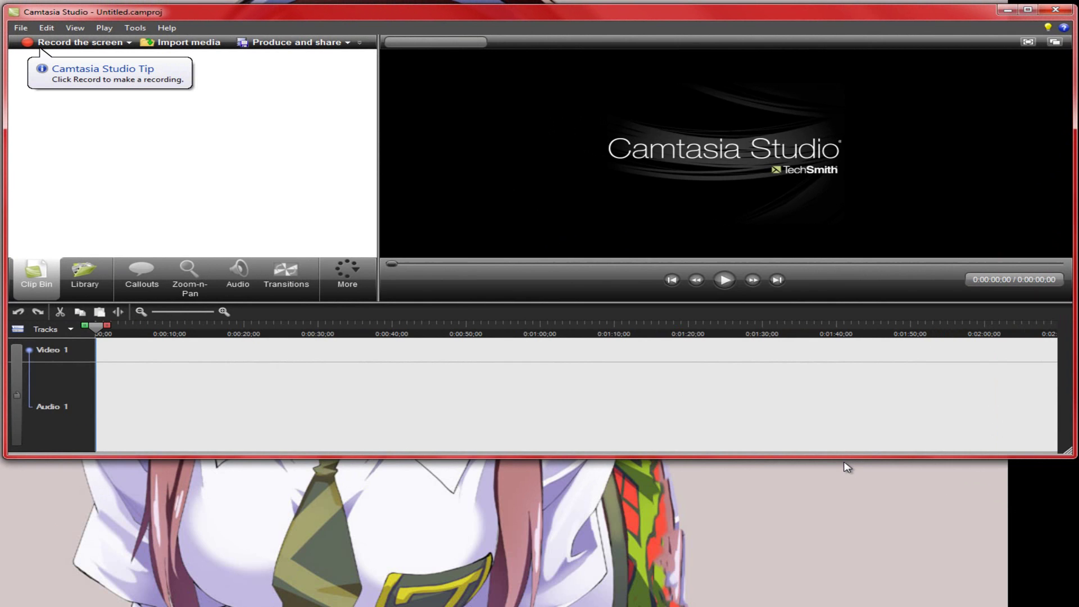
drag(844, 459, 848, 606)
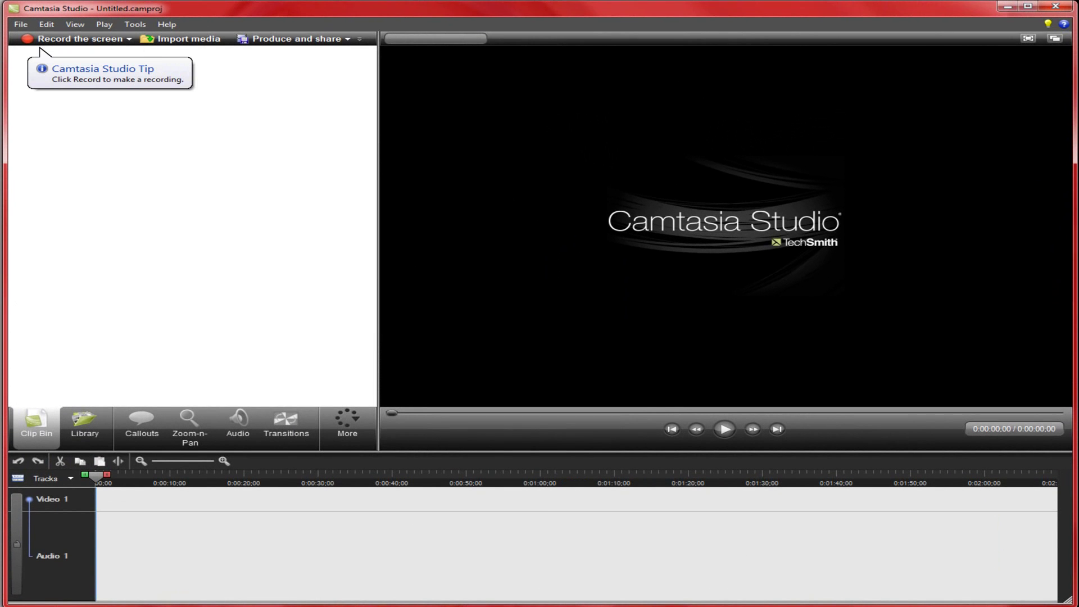
Add sa part 2.avi and part 2.wav to the Clip Bin.
drag(101, 159, 112, 138)
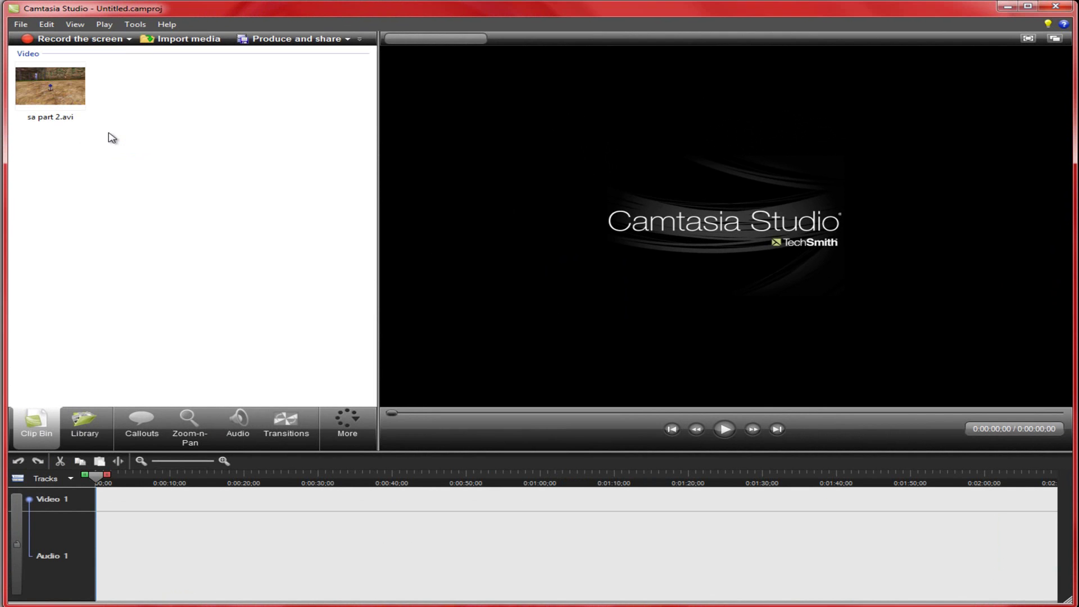
drag(5, 193, 162, 116)
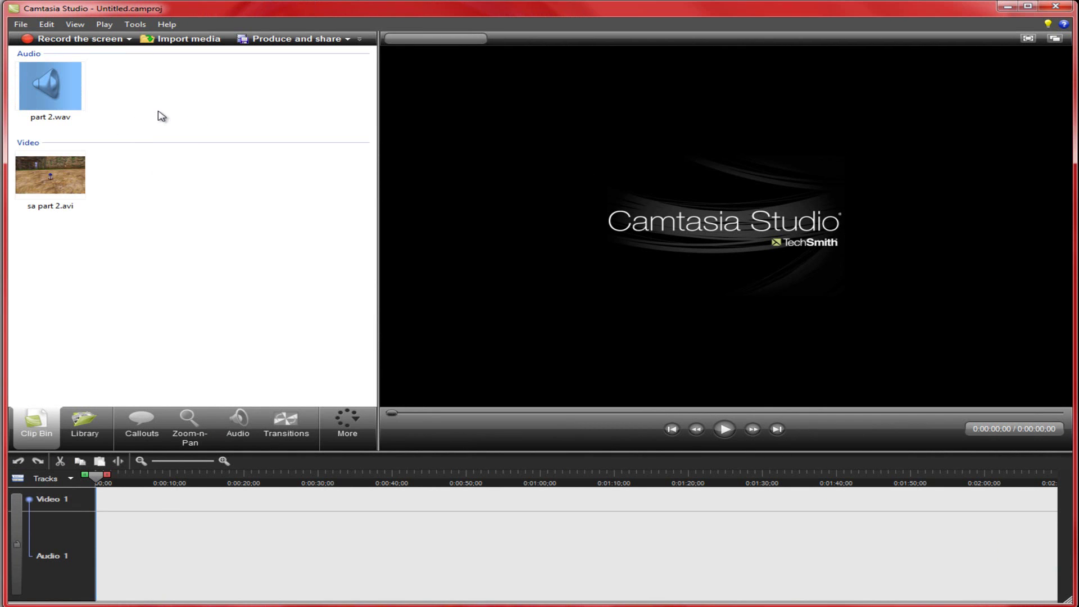
click(37, 89)
click(67, 131)
click(79, 176)
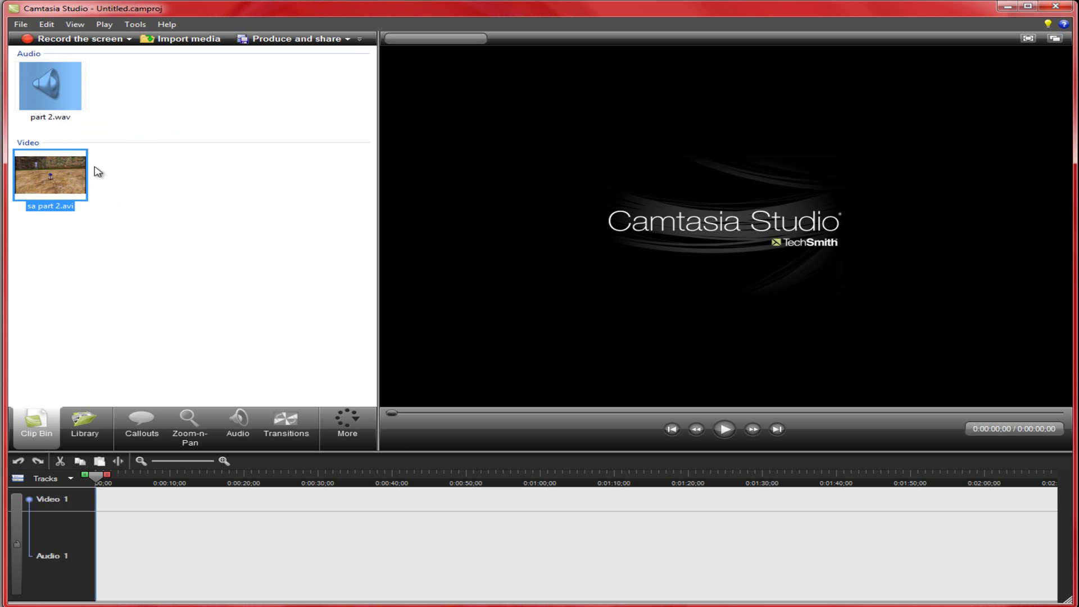
click(77, 93)
click(54, 187)
click(65, 101)
click(47, 168)
Place sa part 2.avi on the timeline with a 720 x 480 editing size.
drag(62, 174, 120, 499)
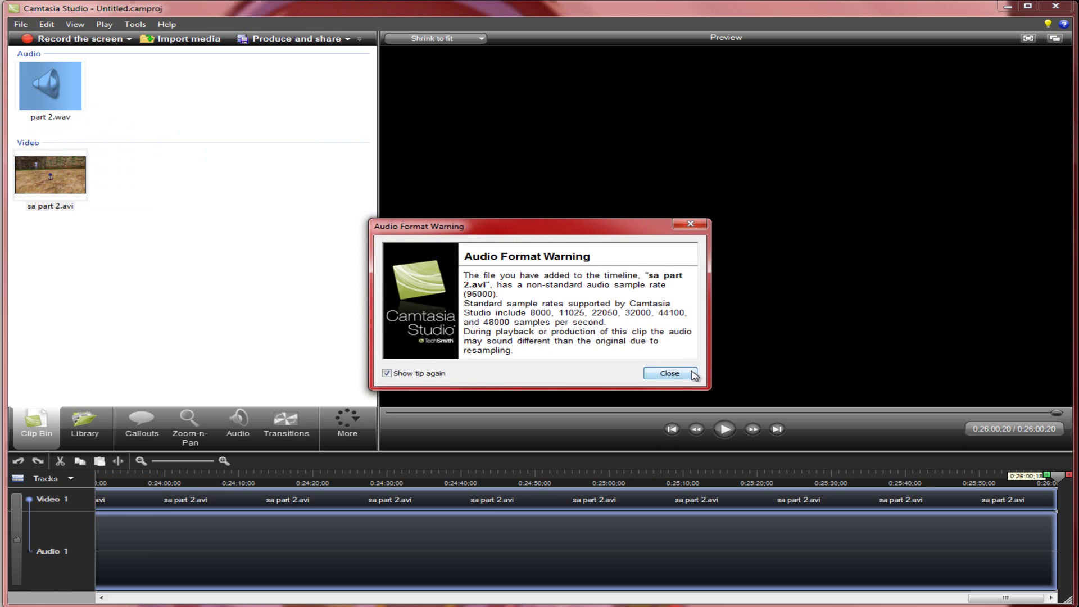
click(669, 374)
click(517, 322)
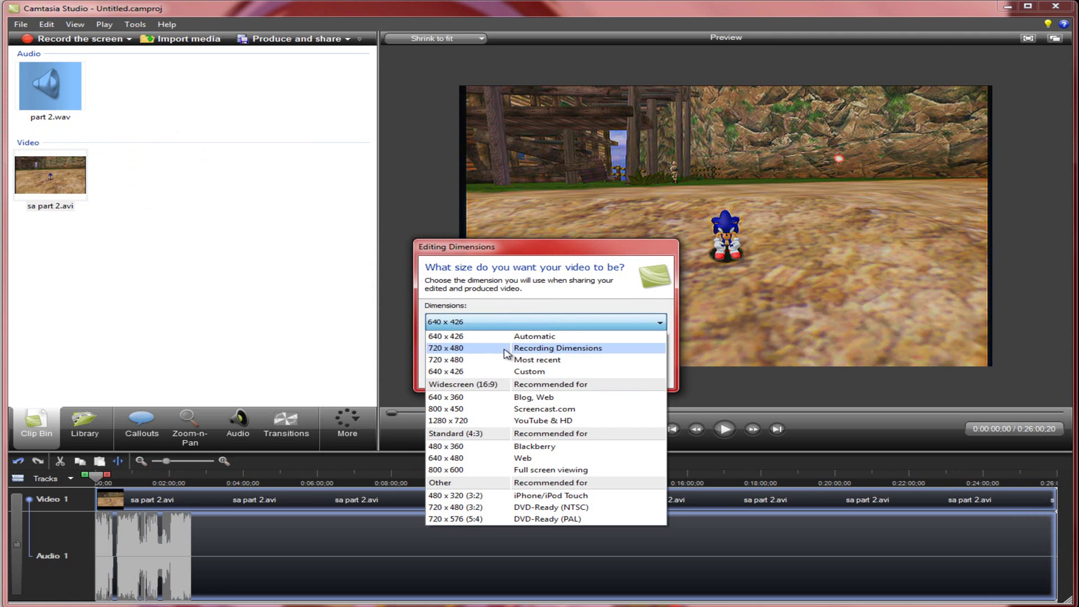
click(507, 353)
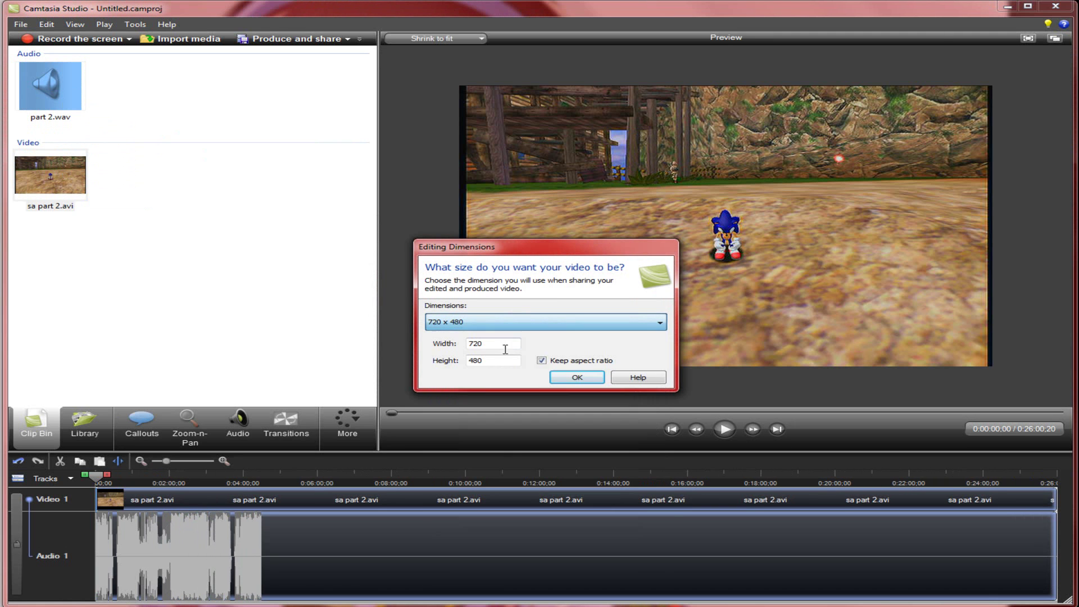
click(584, 376)
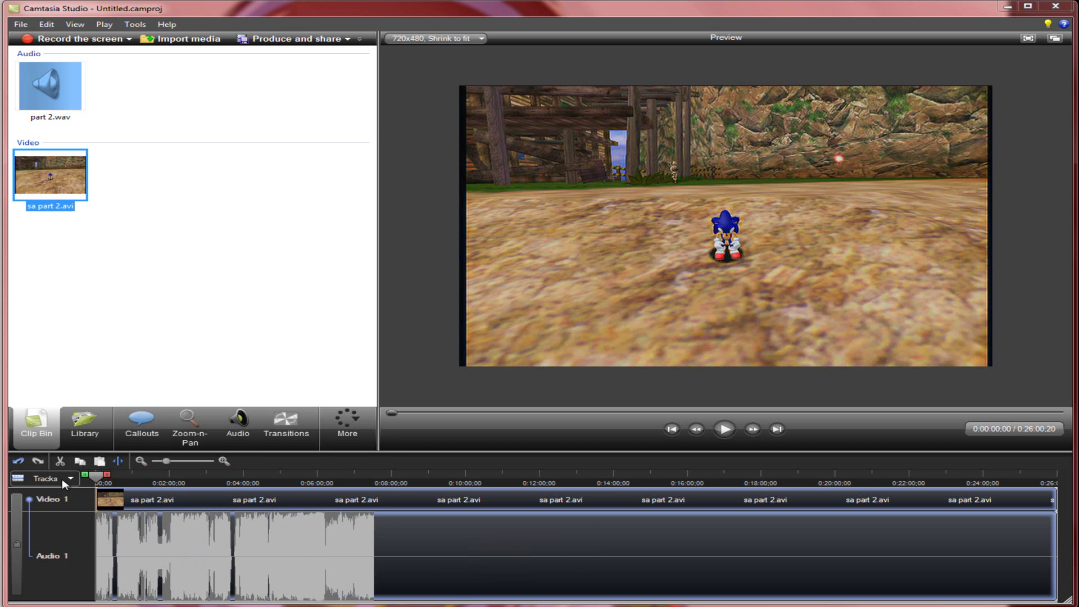
Add an Audio 2 track and drop part 2.wav onto it.
click(47, 481)
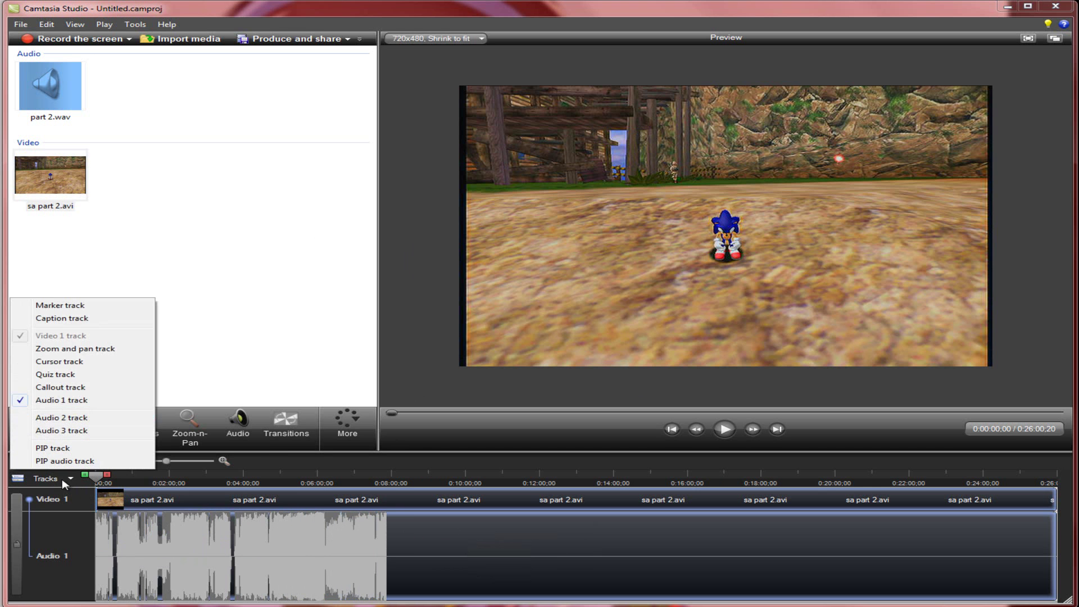
click(90, 419)
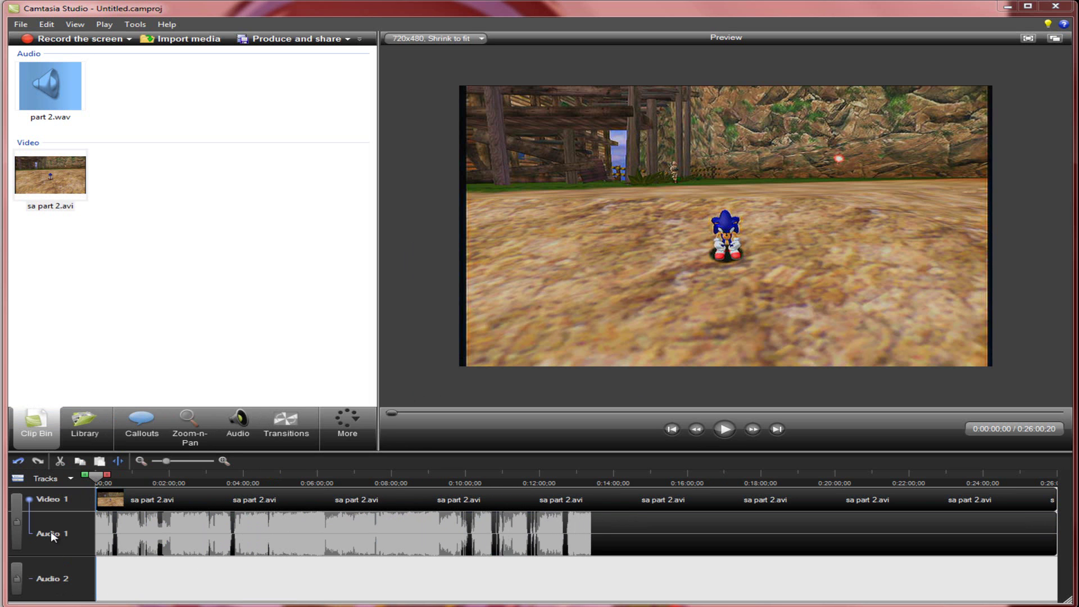
mouse_move(57, 112)
mouse_down()
mouse_move(53, 366)
mouse_move(103, 581)
mouse_up()
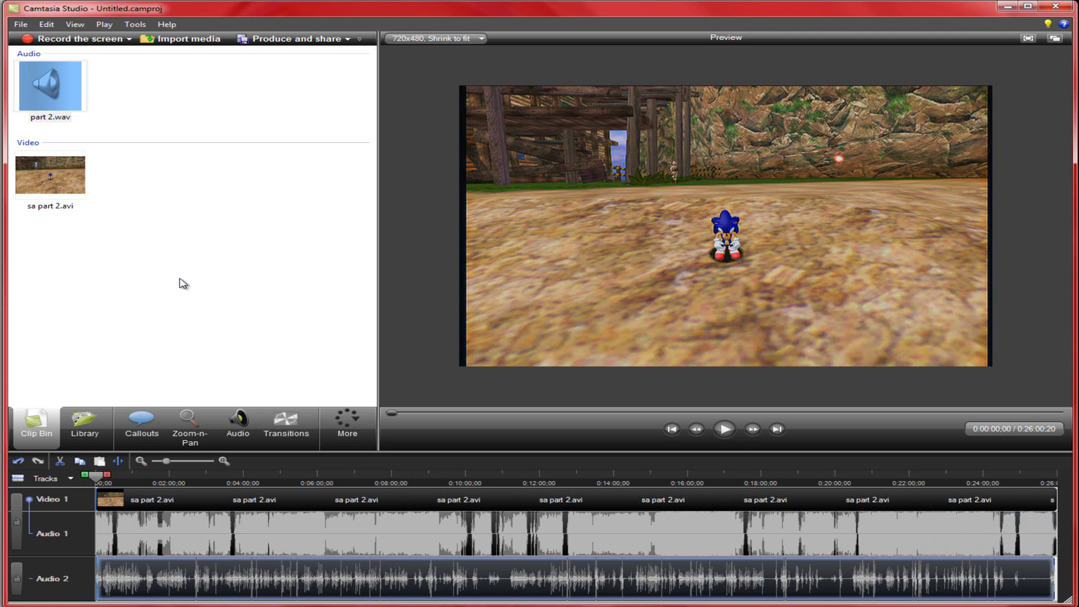
Zoom-n-Pan the clip to 102%, aspect ratio unlocked, X 10, 703×480.
click(186, 423)
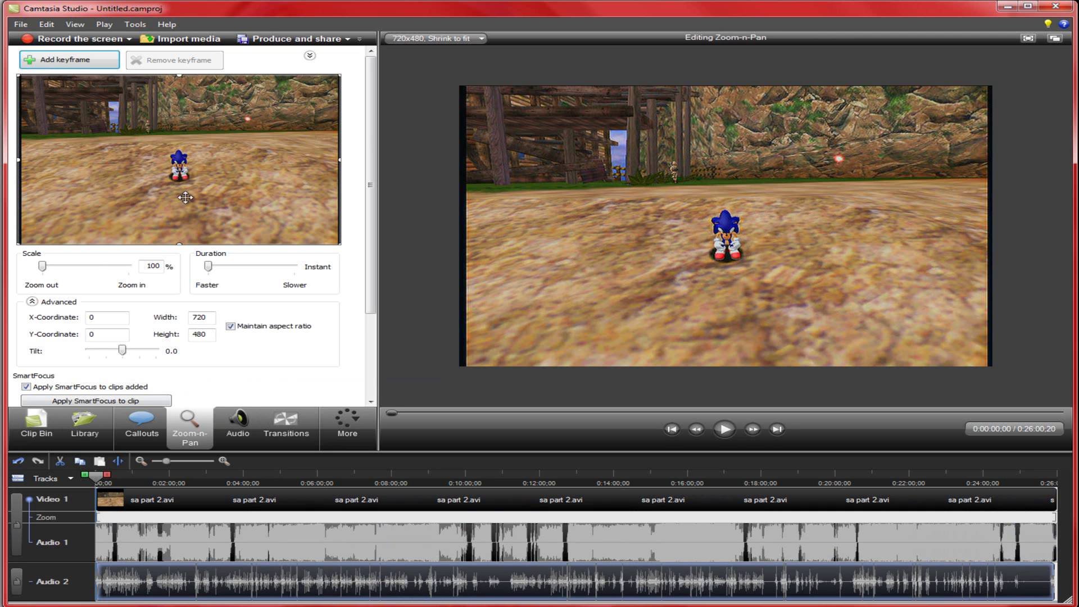
click(232, 328)
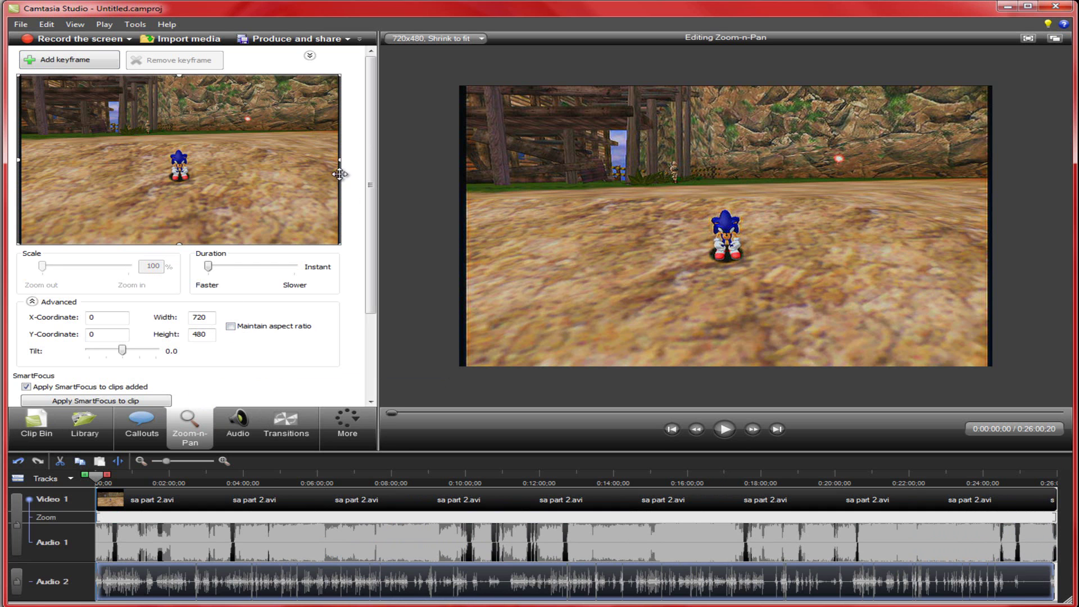
drag(337, 160, 334, 160)
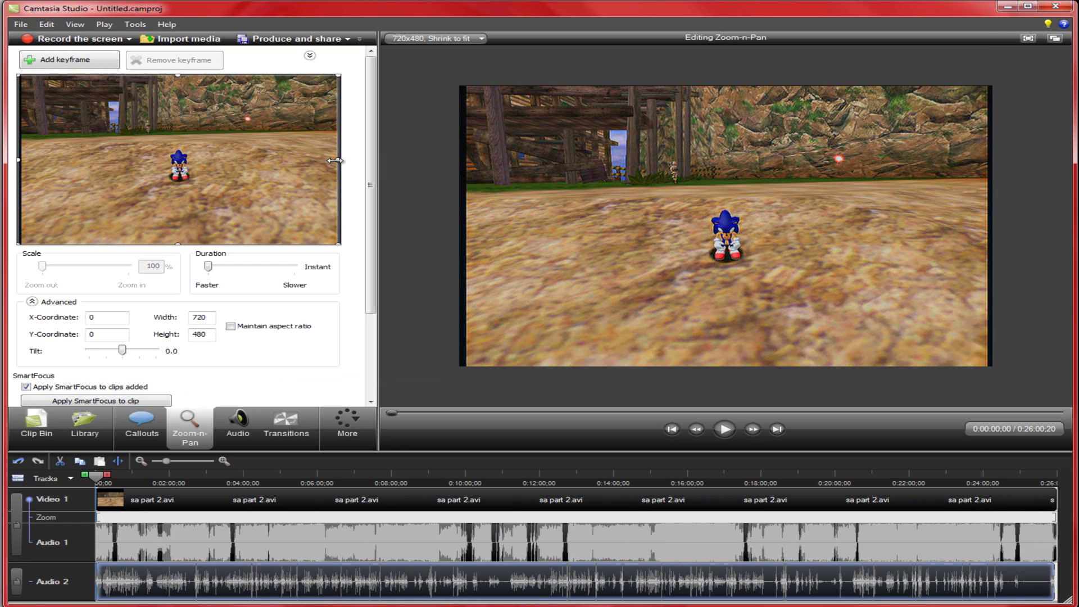
click(230, 326)
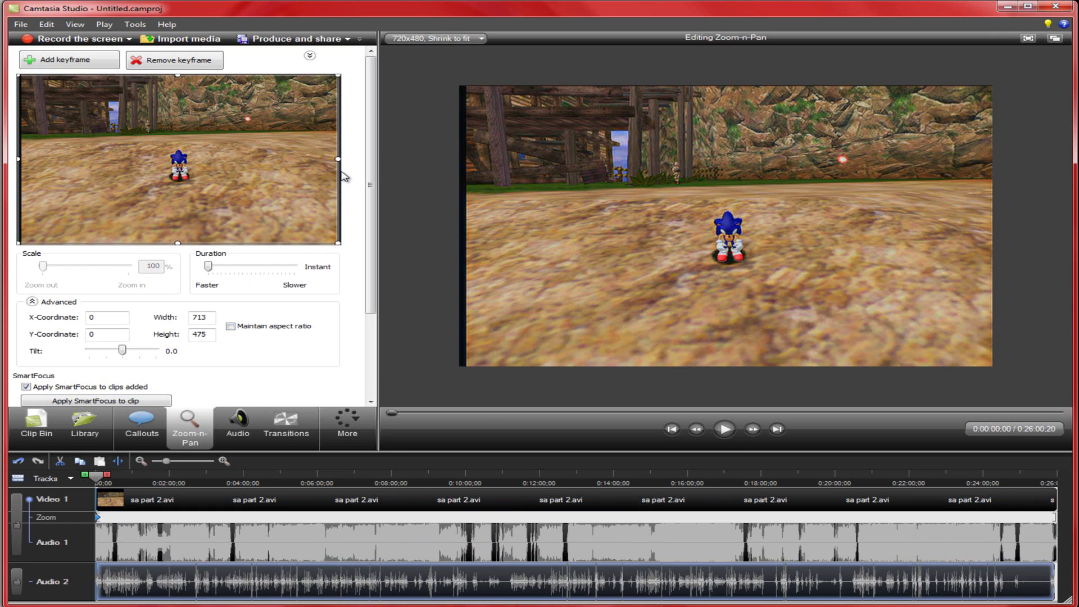
drag(180, 243, 179, 246)
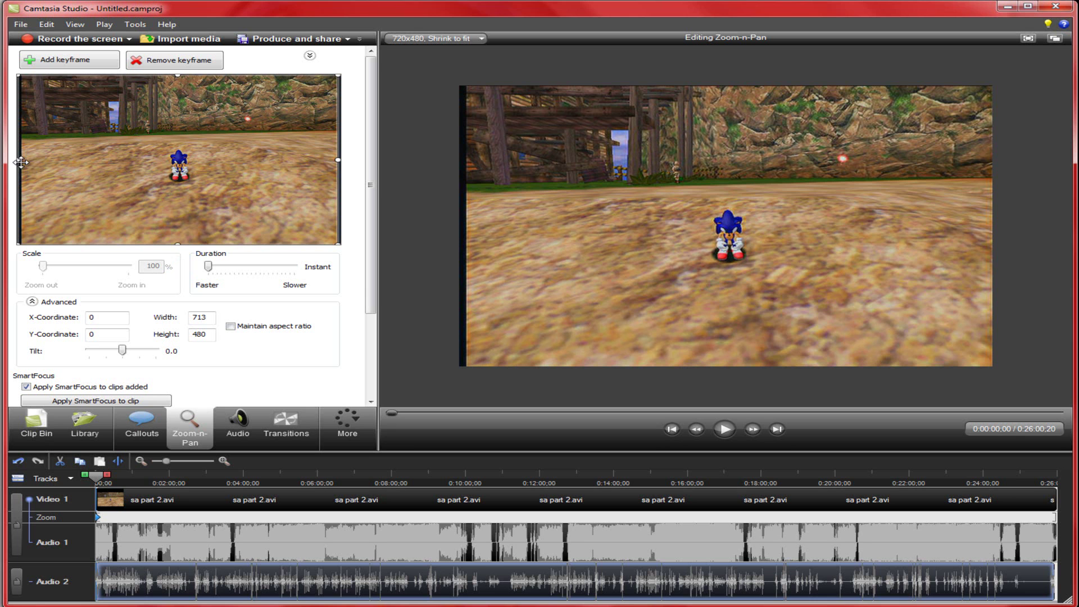
drag(20, 159, 27, 158)
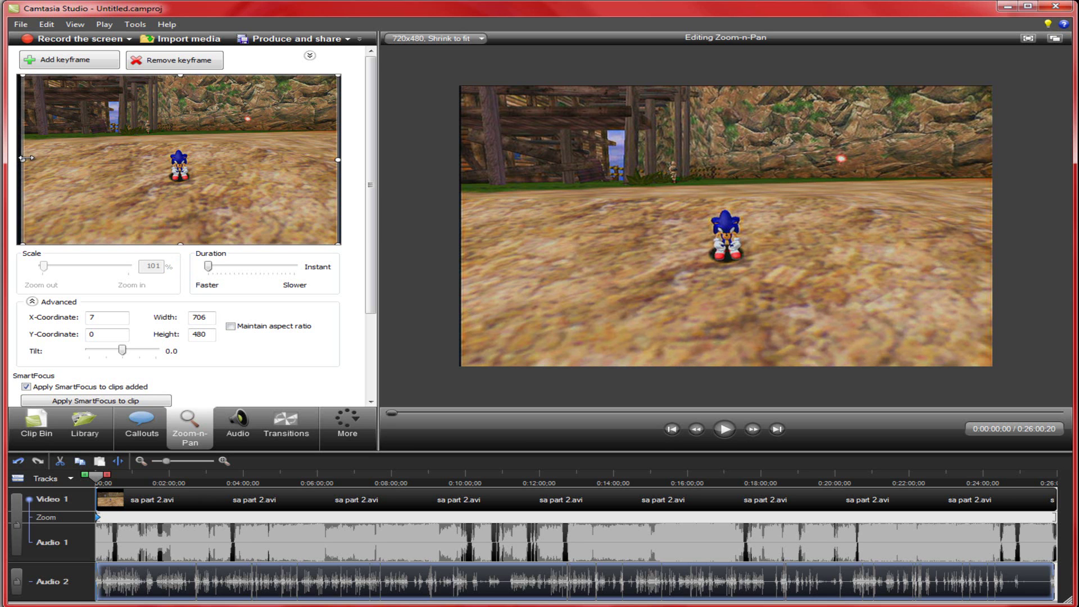
drag(26, 158, 27, 158)
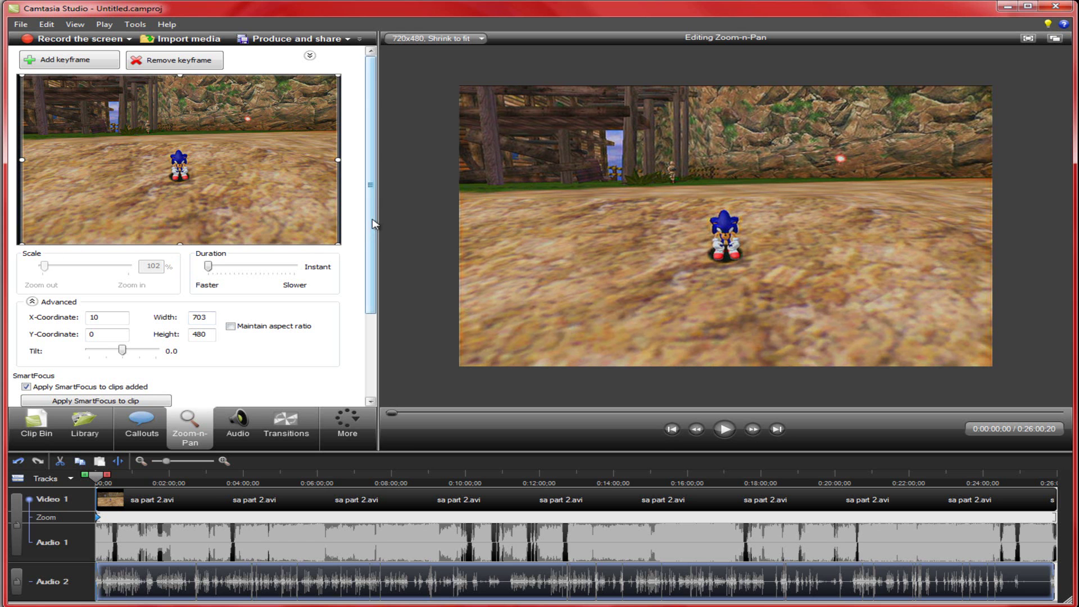
scroll(338, 166, down, 1)
scroll(337, 166, up, 1)
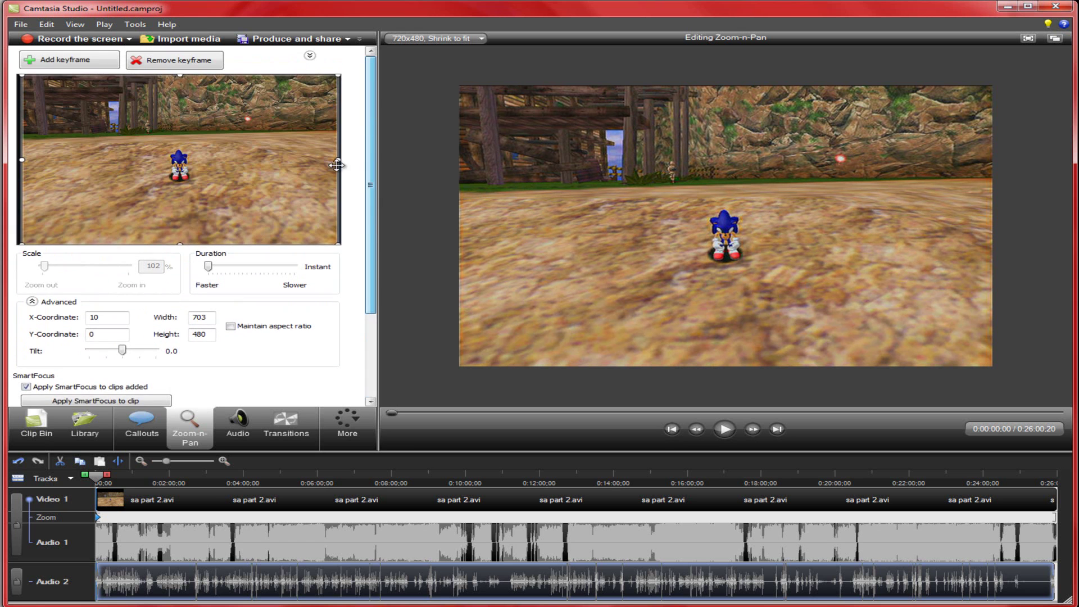
Lower Audio 1 volume to about 13% and raise Audio 2 to about 125%, previewing playback.
click(250, 431)
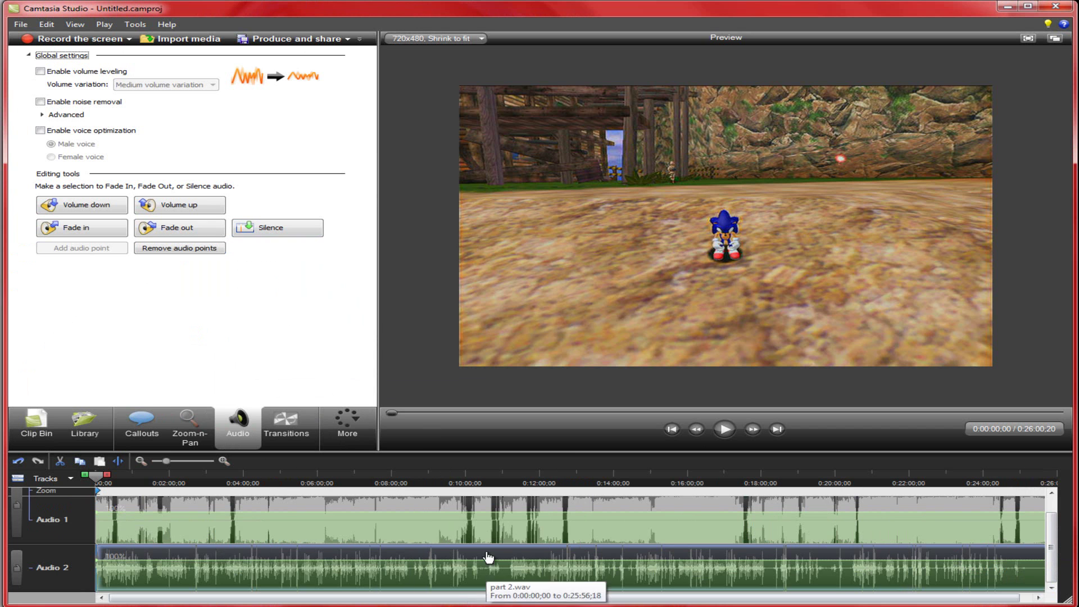
drag(470, 509, 465, 537)
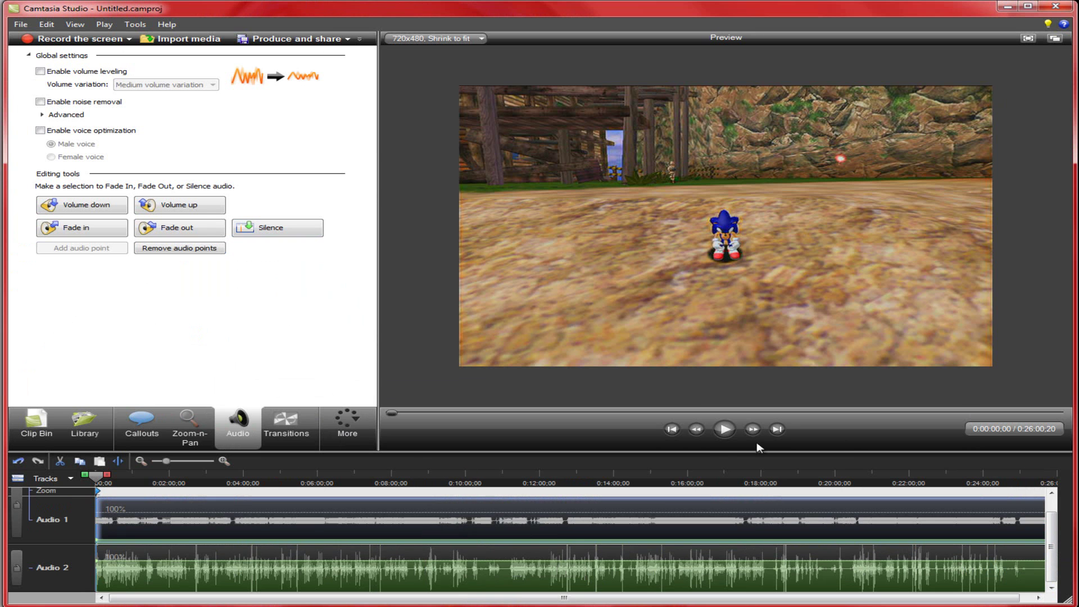
click(725, 431)
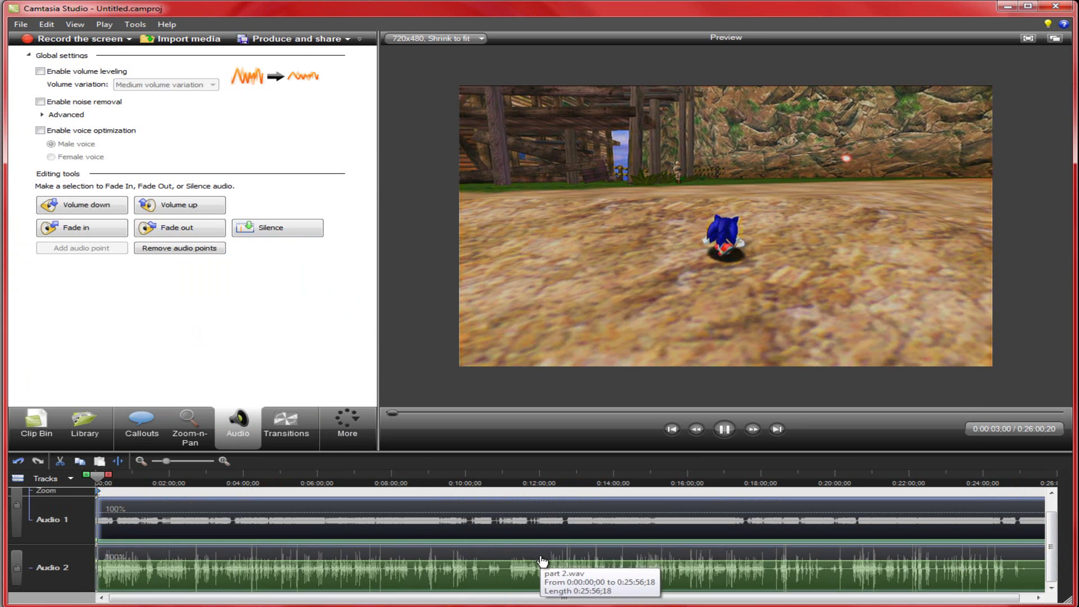
drag(540, 561, 540, 550)
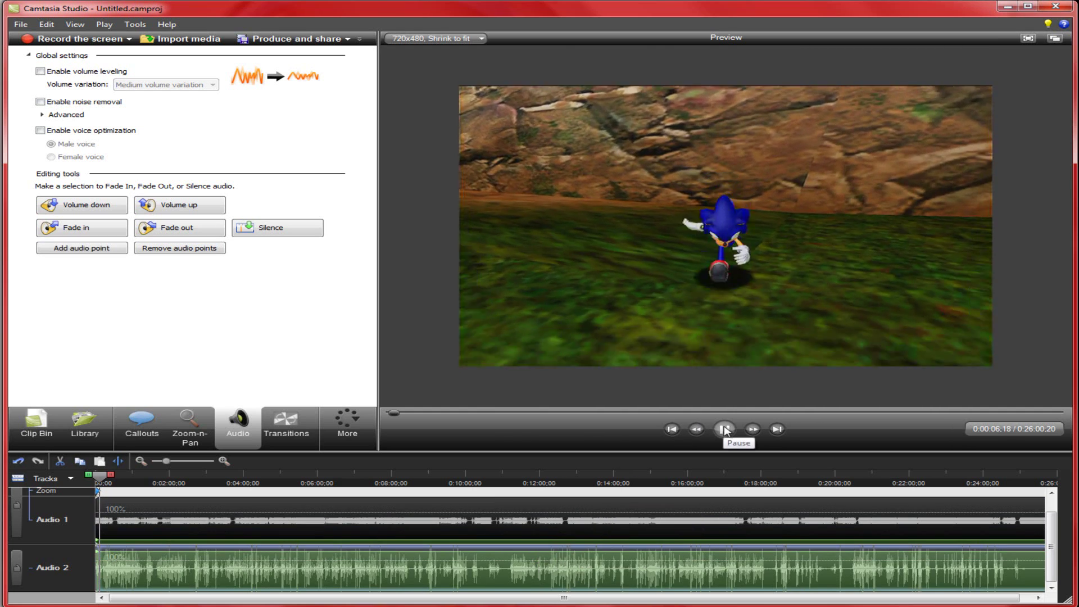
click(725, 430)
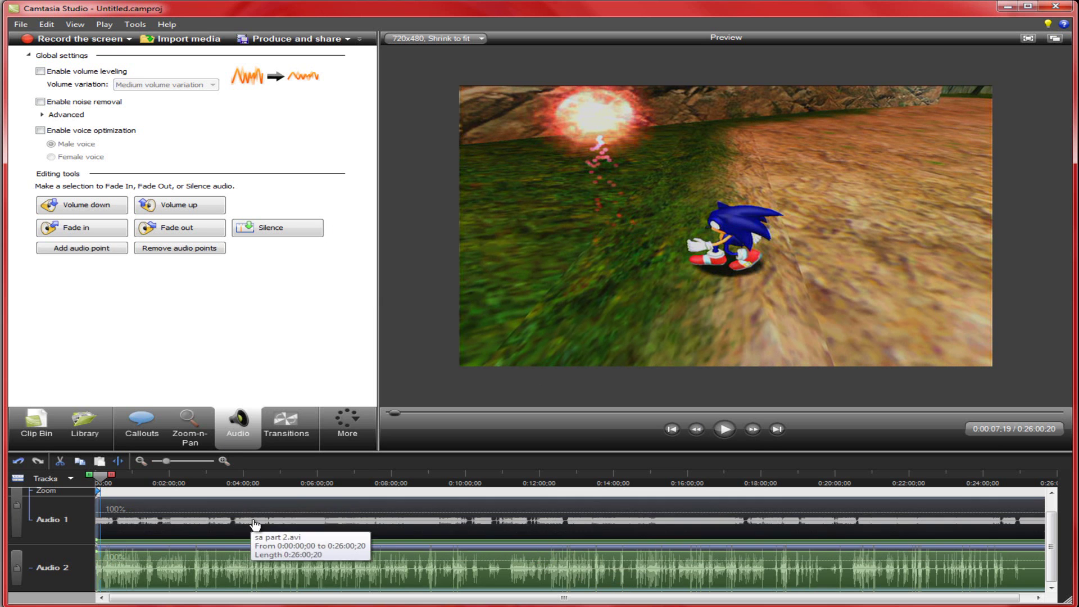
Spot-check scenes along the timeline, from about 0:09:51 to 0:25:30.
click(459, 477)
click(576, 479)
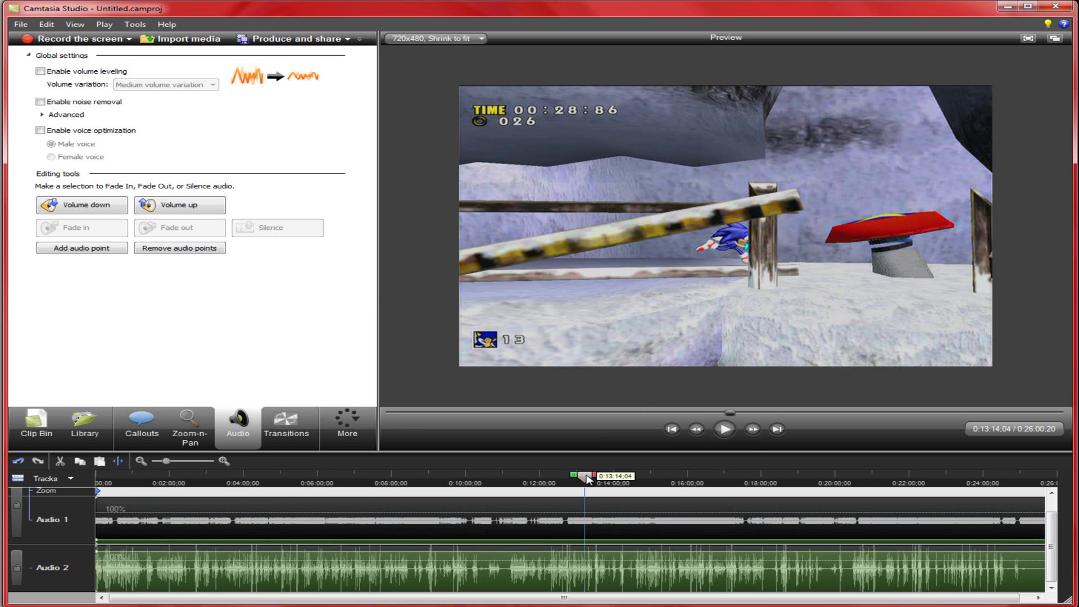
click(836, 478)
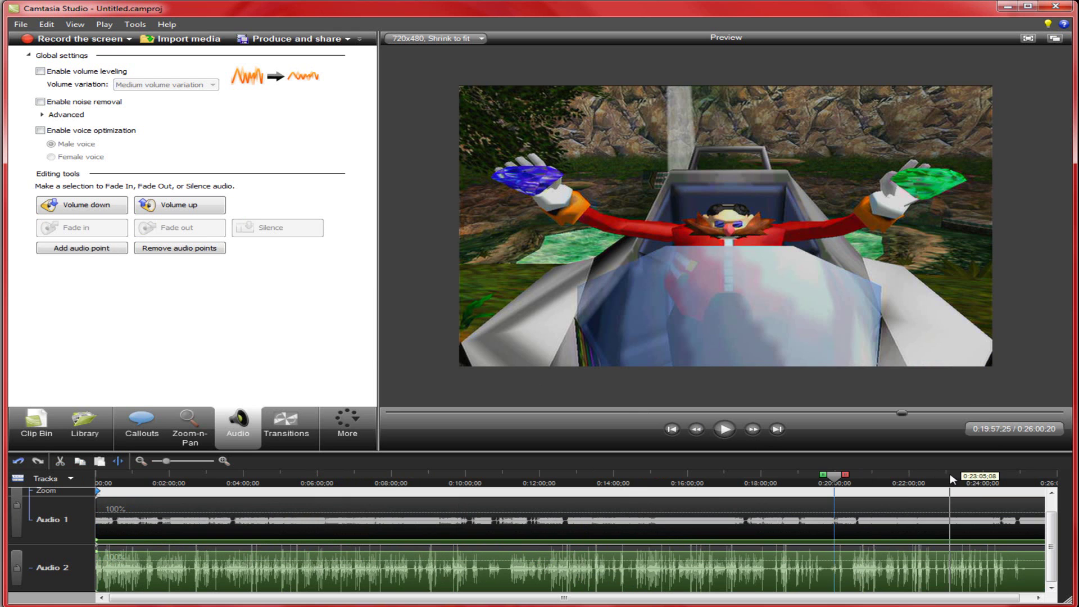
click(992, 478)
click(1010, 478)
click(1042, 478)
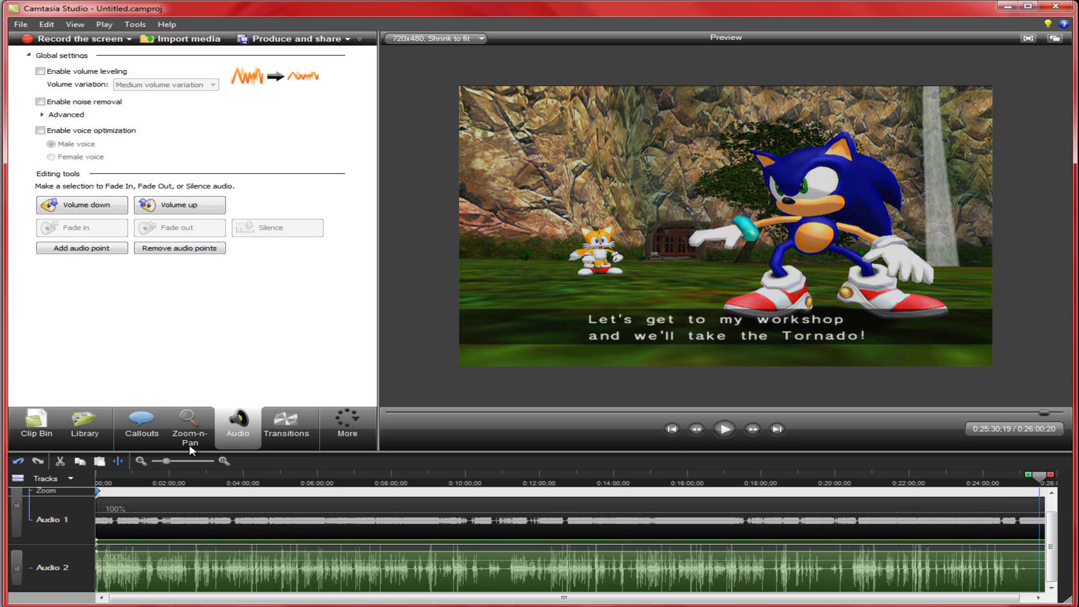
Add a plain text callout reading 'hi how are you' to the video.
click(158, 446)
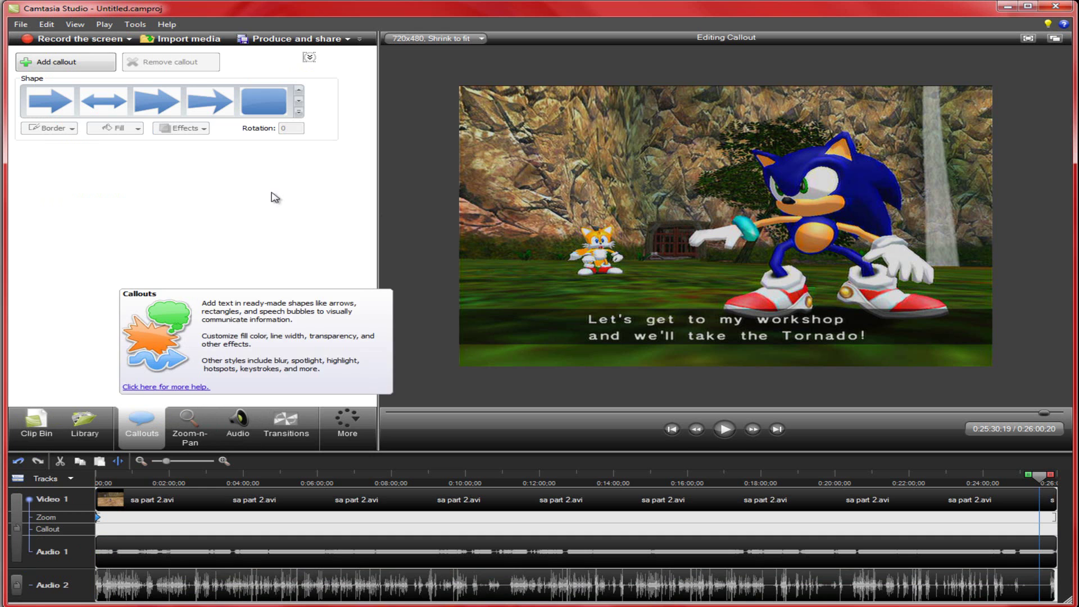
click(299, 111)
click(300, 107)
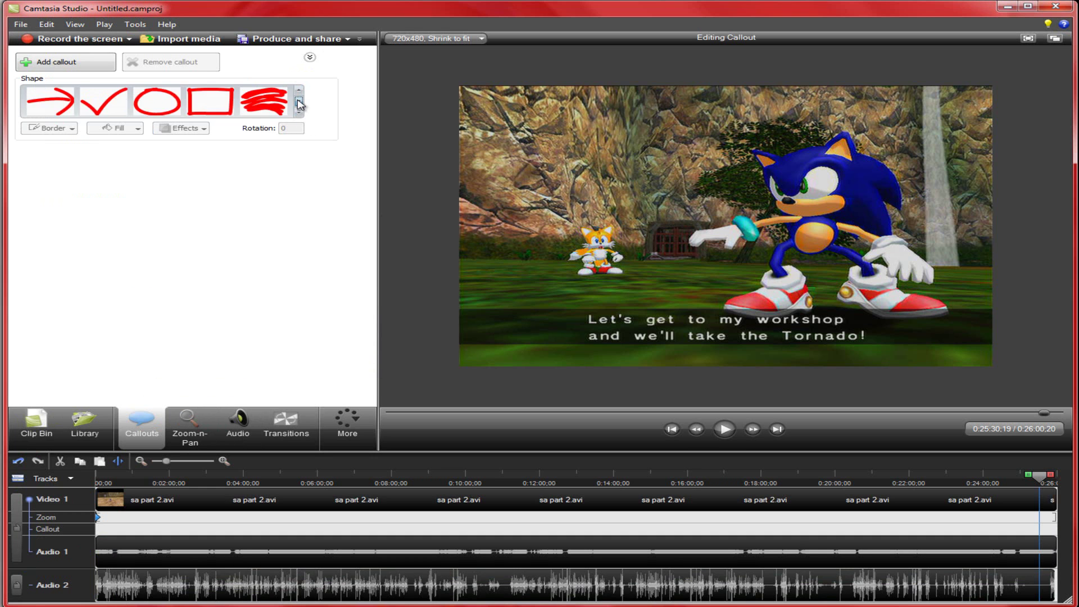
click(299, 104)
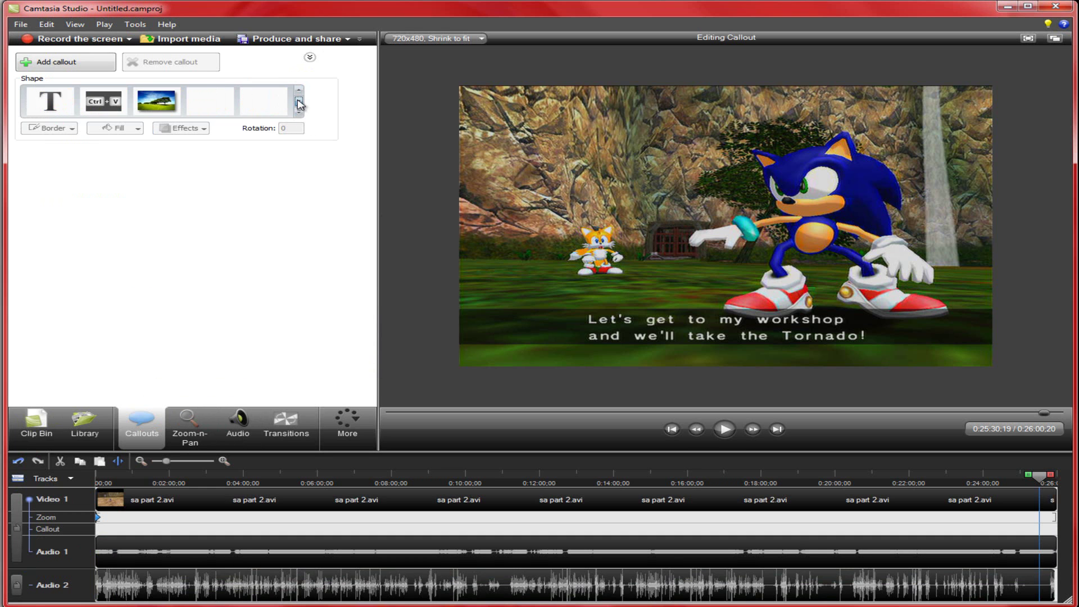
click(51, 101)
drag(542, 136, 635, 205)
click(54, 220)
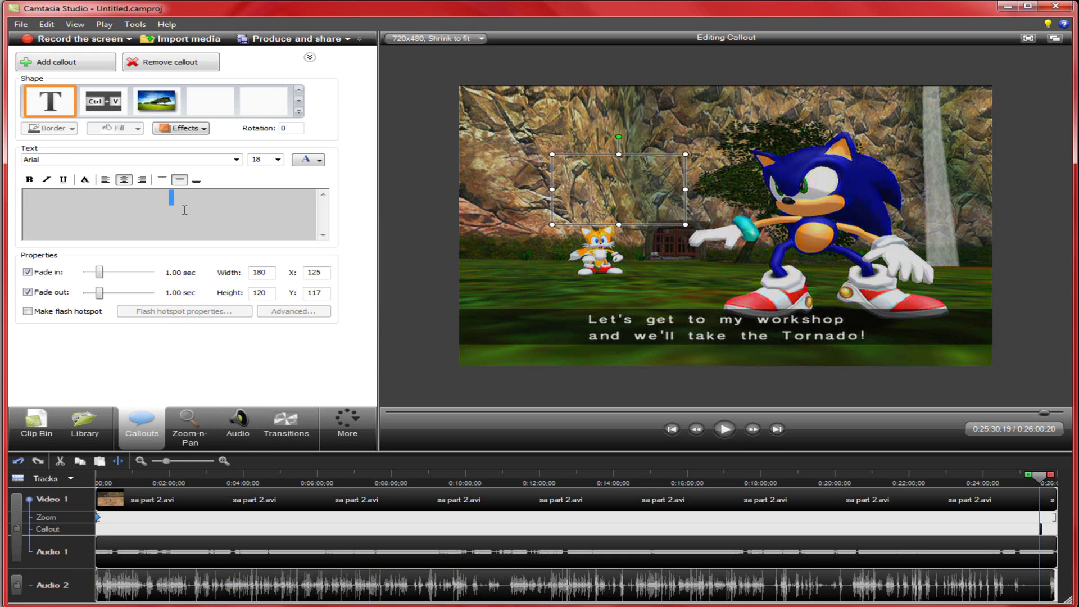
text(hi how a)
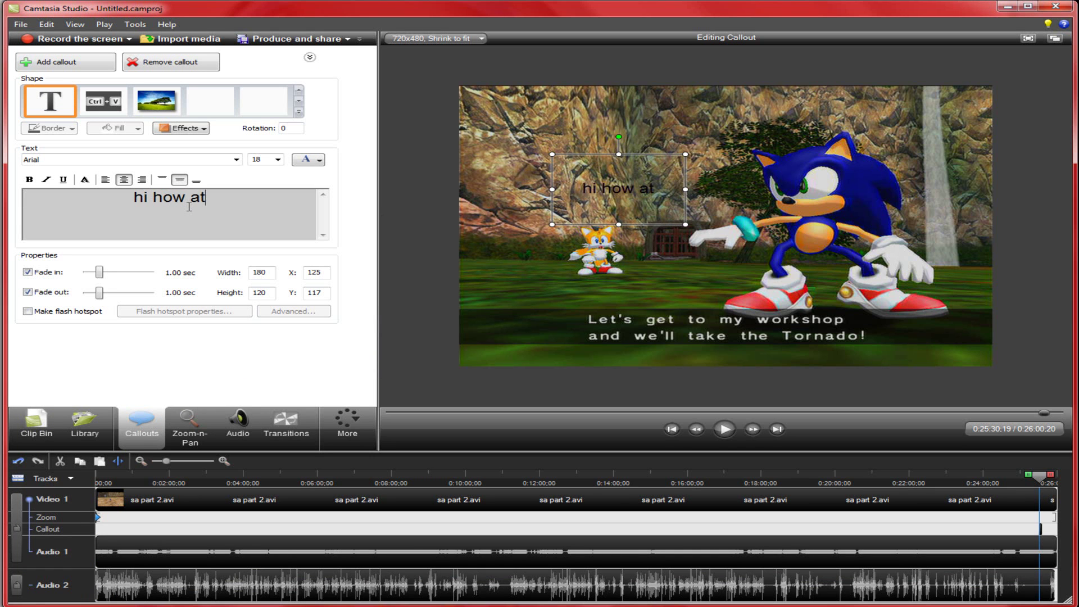
text(re )
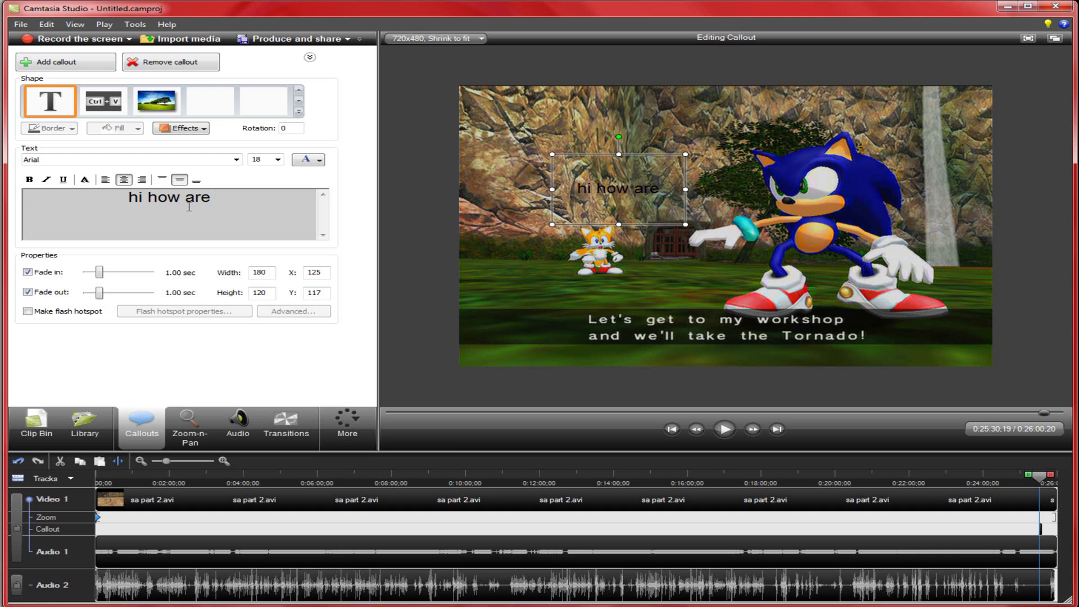
text(you)
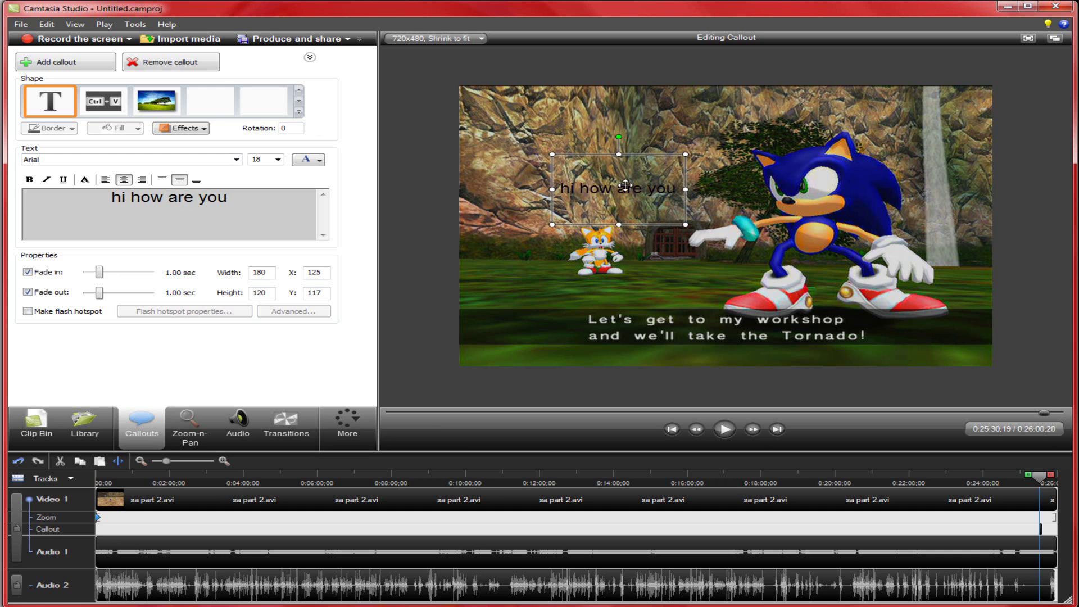
Move the callout upper-left and set its font to Arial Black, size 24.
drag(625, 185, 553, 150)
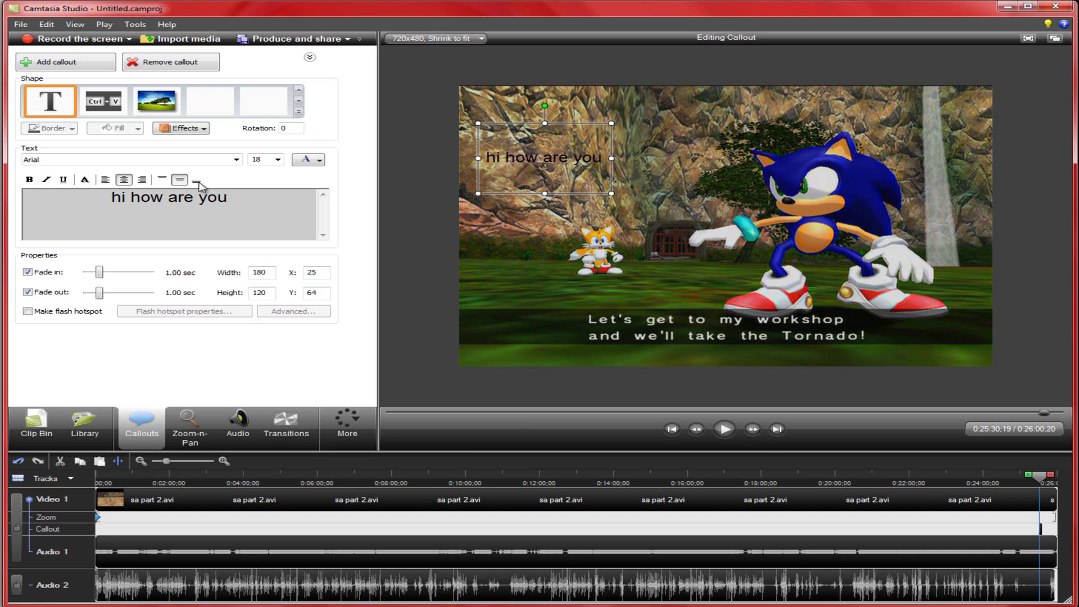
click(200, 164)
click(135, 196)
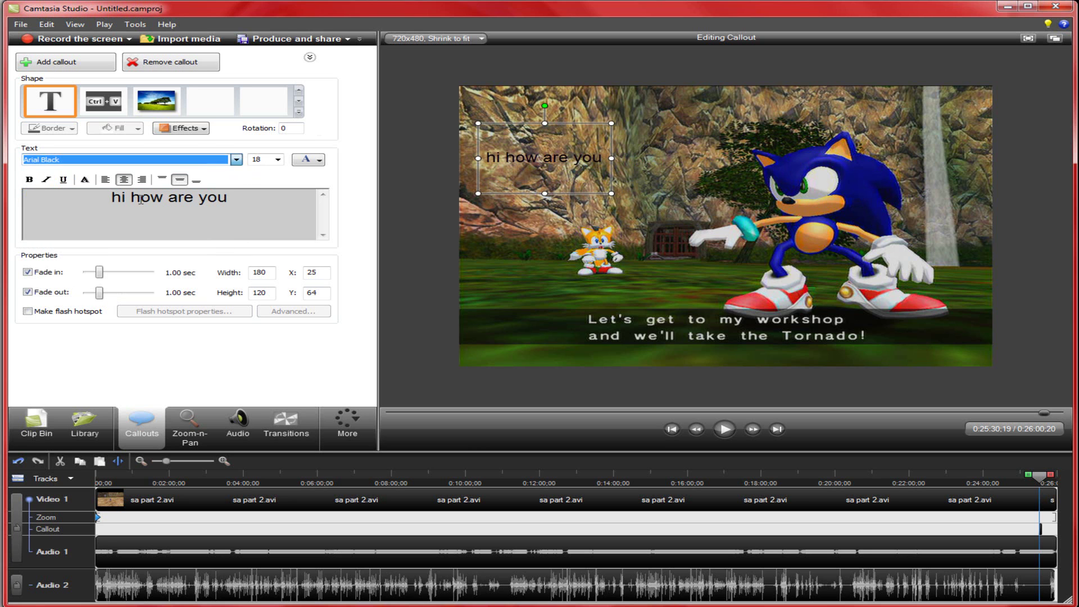
click(278, 159)
click(257, 253)
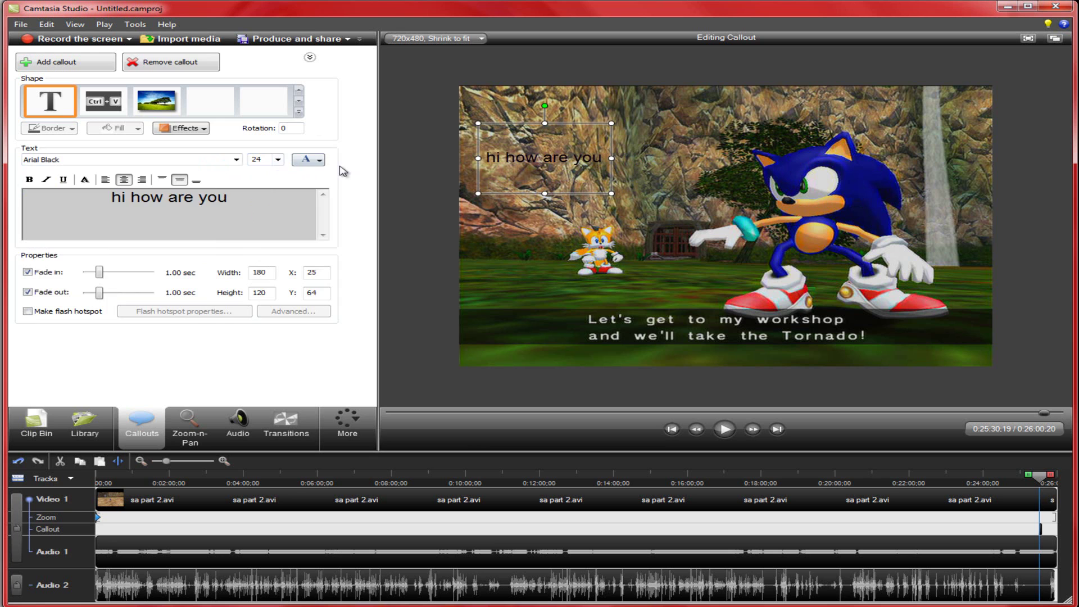
Set the callout's fade-in to 0.40 seconds, then open the File menu.
click(506, 207)
click(488, 153)
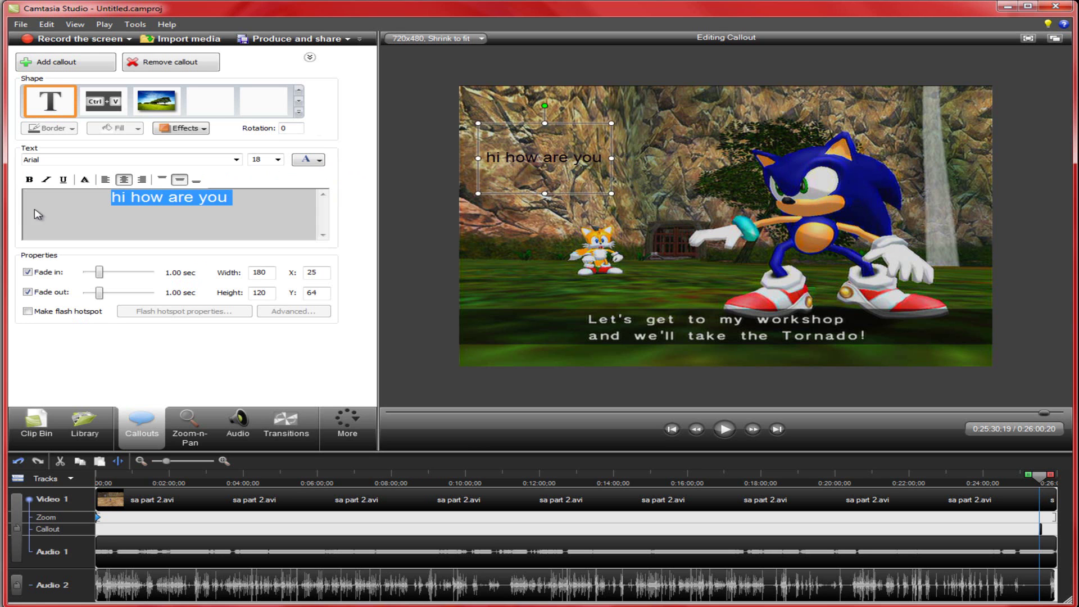
mouse_move(101, 273)
mouse_down()
mouse_move(150, 273)
mouse_move(92, 272)
mouse_up()
click(22, 25)
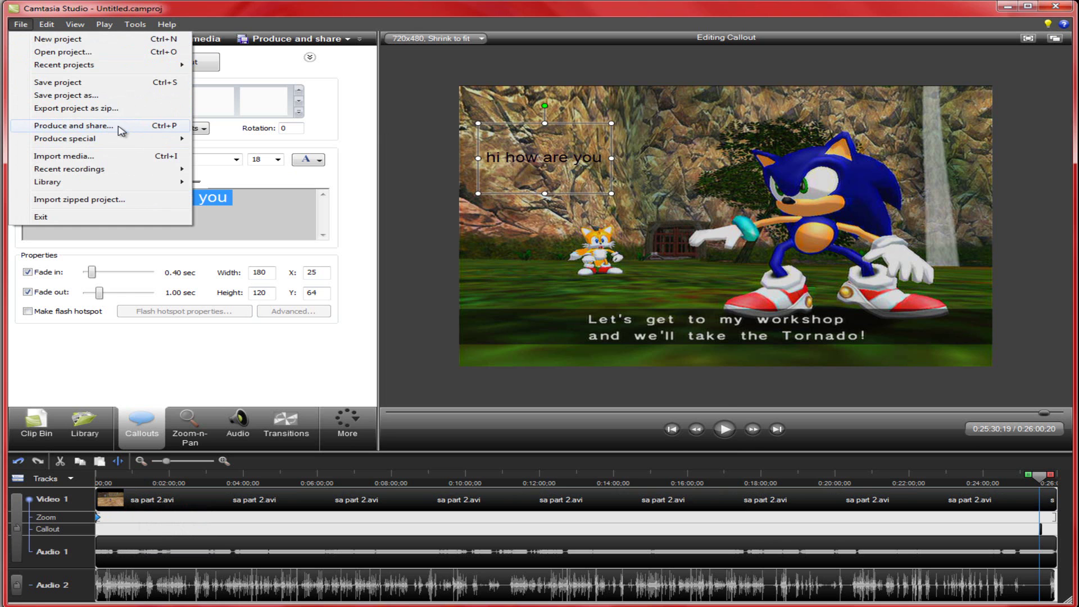
From Produce and share, open Manage Production Presets and start a new preset.
click(120, 130)
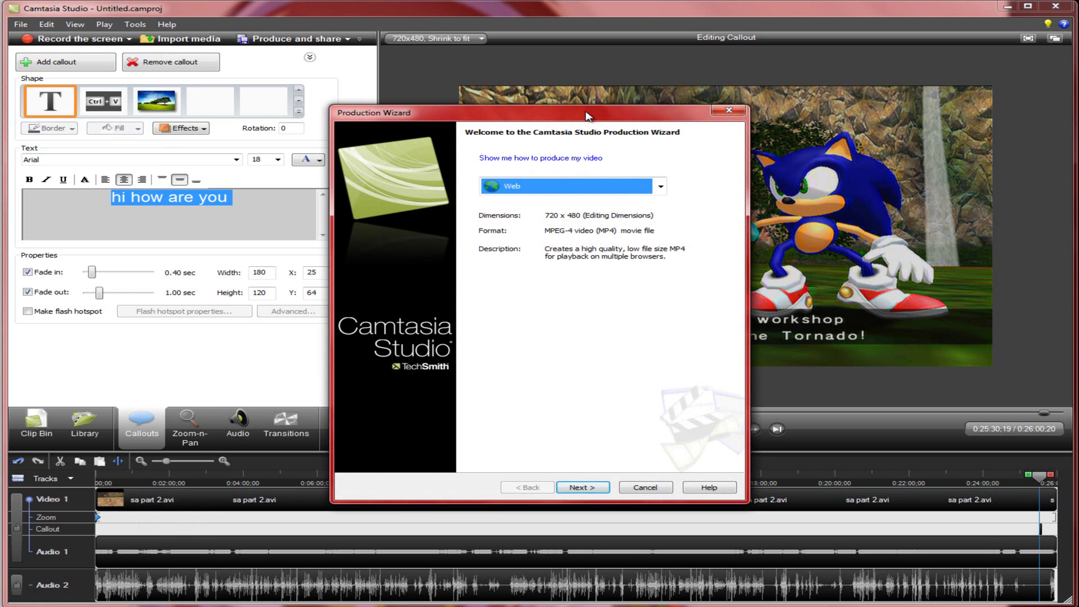
drag(588, 116, 478, 99)
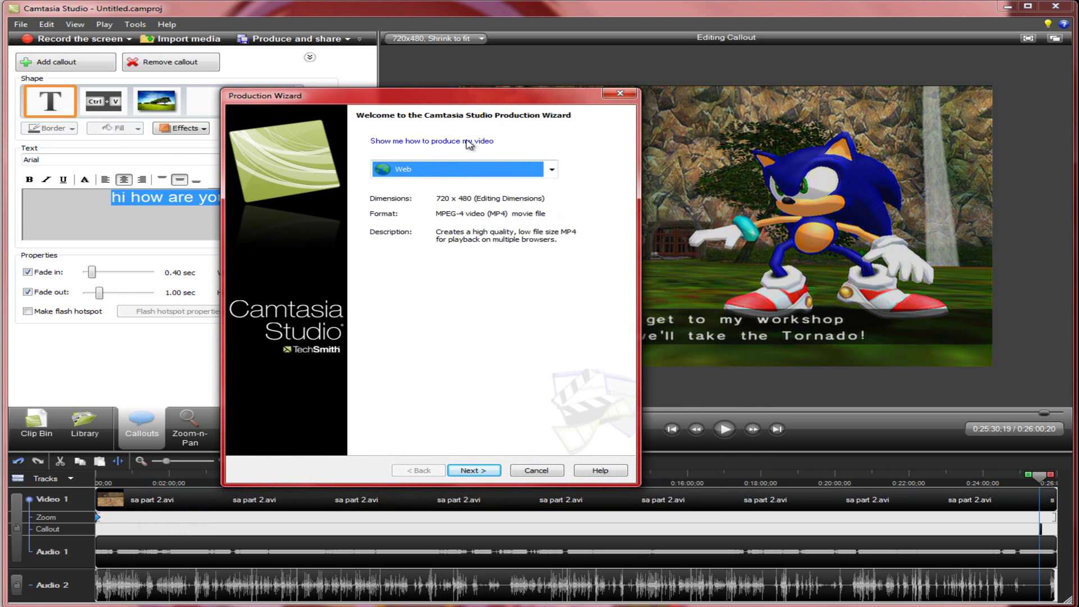
click(554, 167)
click(492, 403)
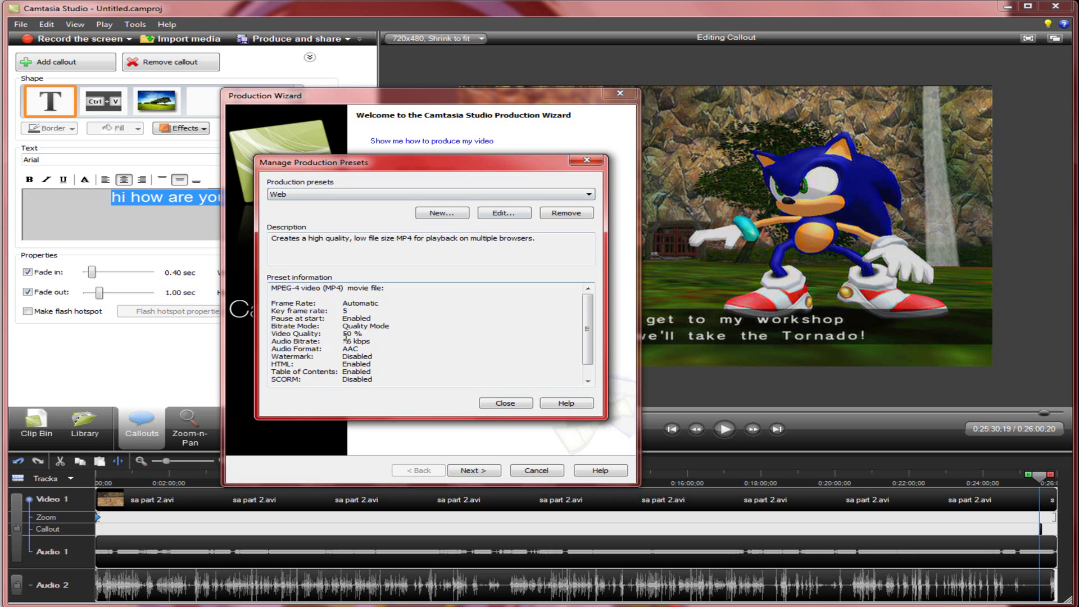
drag(340, 334, 368, 335)
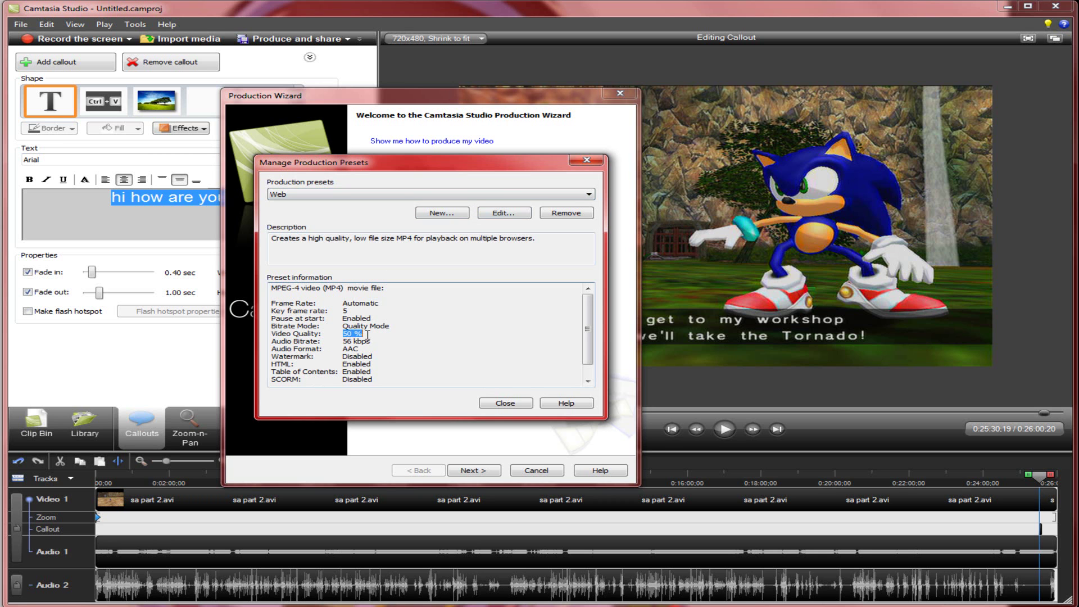
click(441, 215)
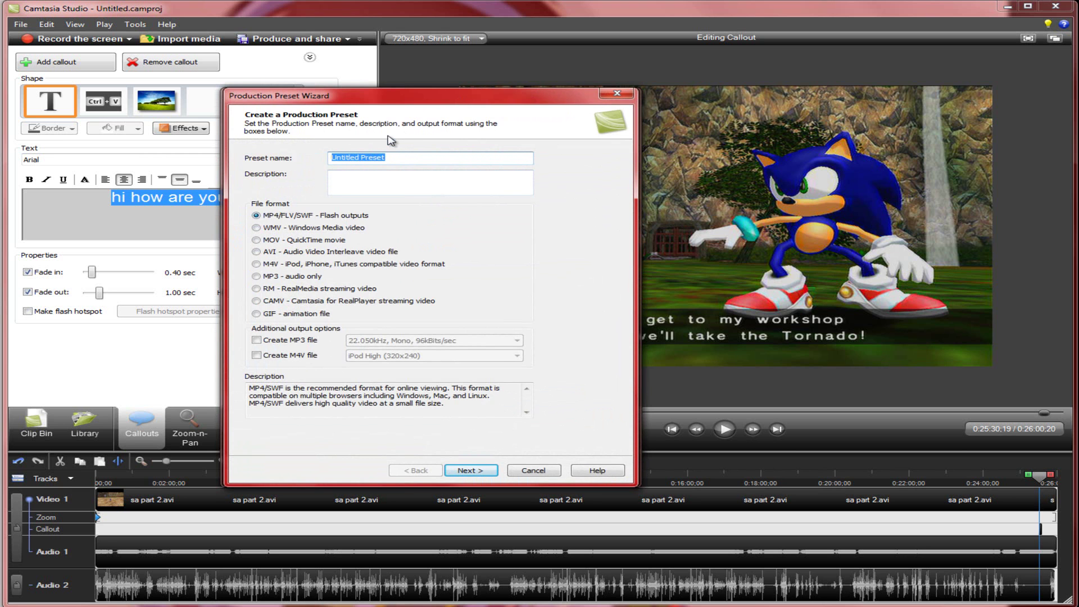
Name the preset '480P lety's play' and choose WMV with the default profile.
text(480P lety's play)
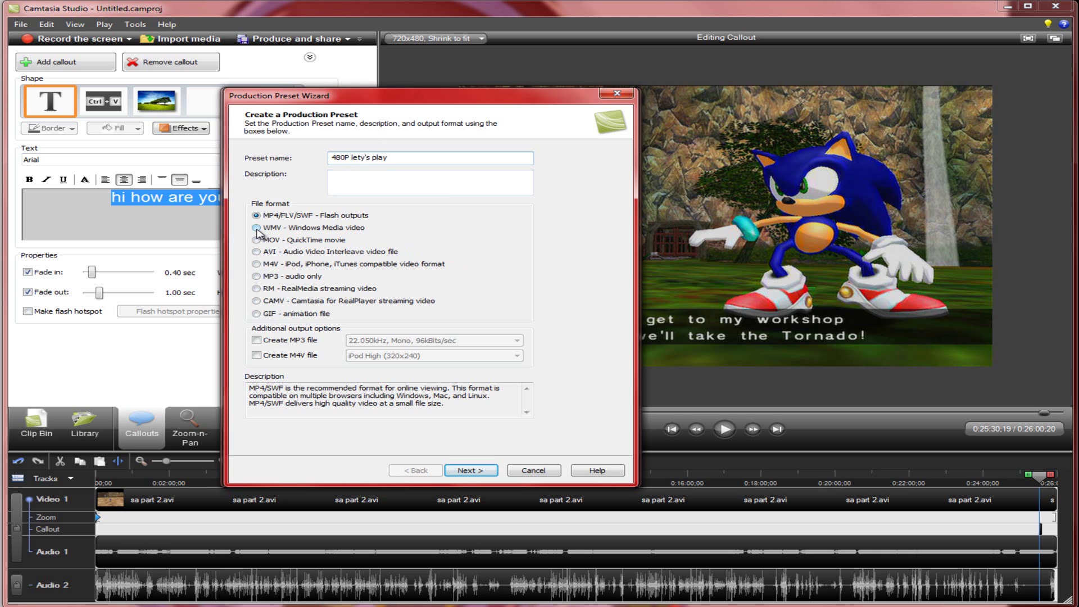
click(257, 228)
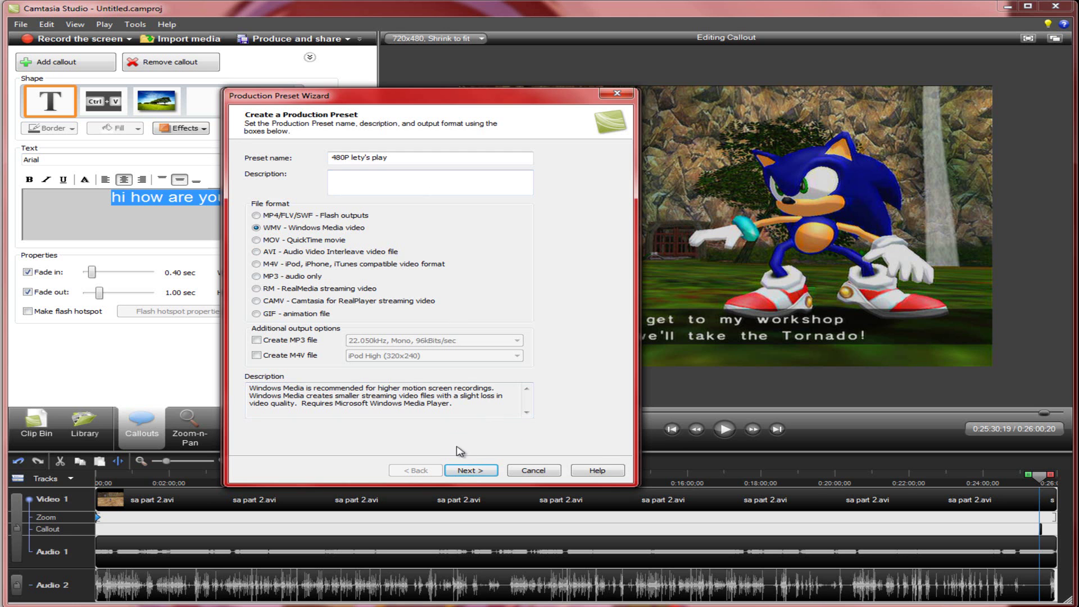
click(468, 471)
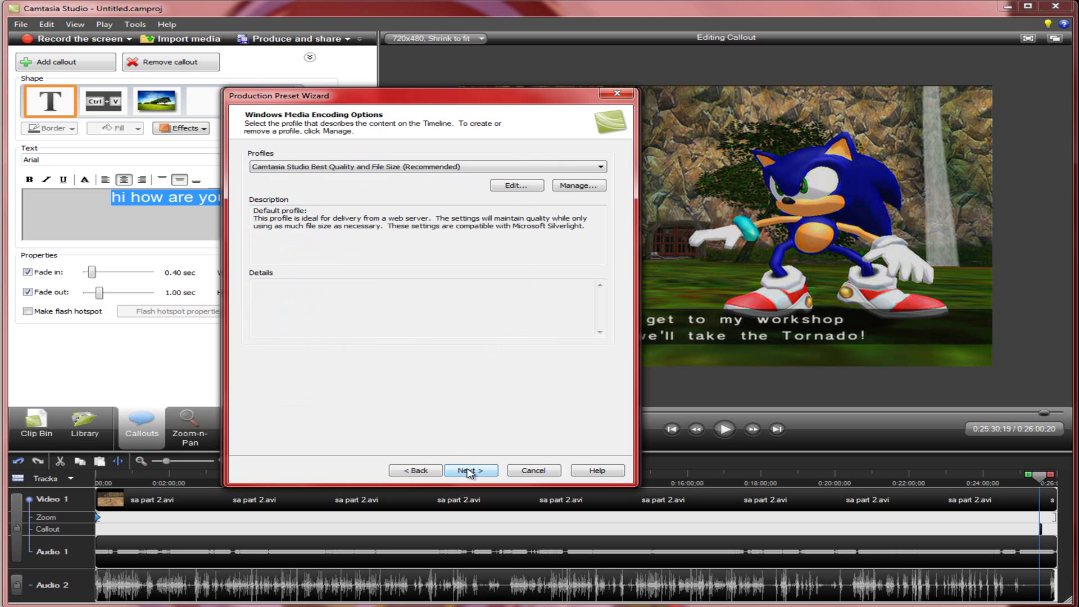
click(469, 472)
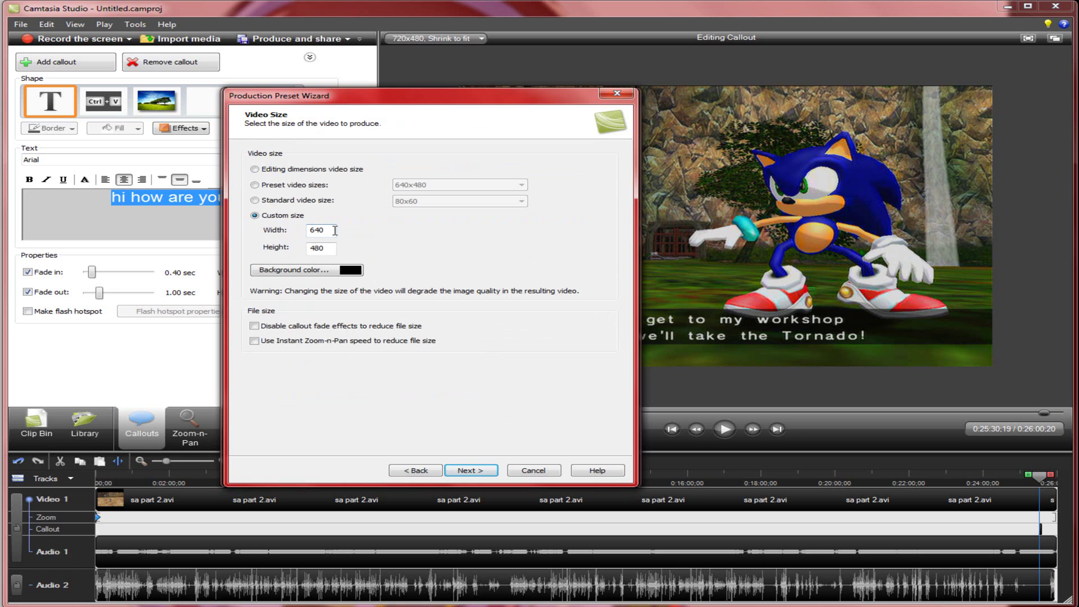
Set a custom 720x480 video size and finish the preset.
drag(335, 231, 313, 231)
click(256, 185)
click(434, 186)
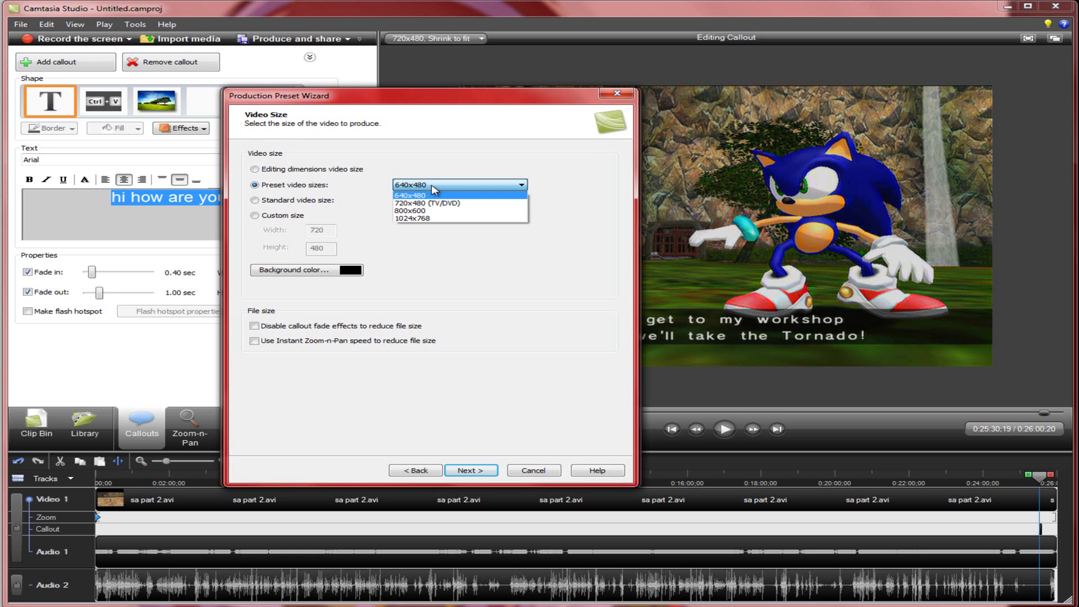
click(433, 188)
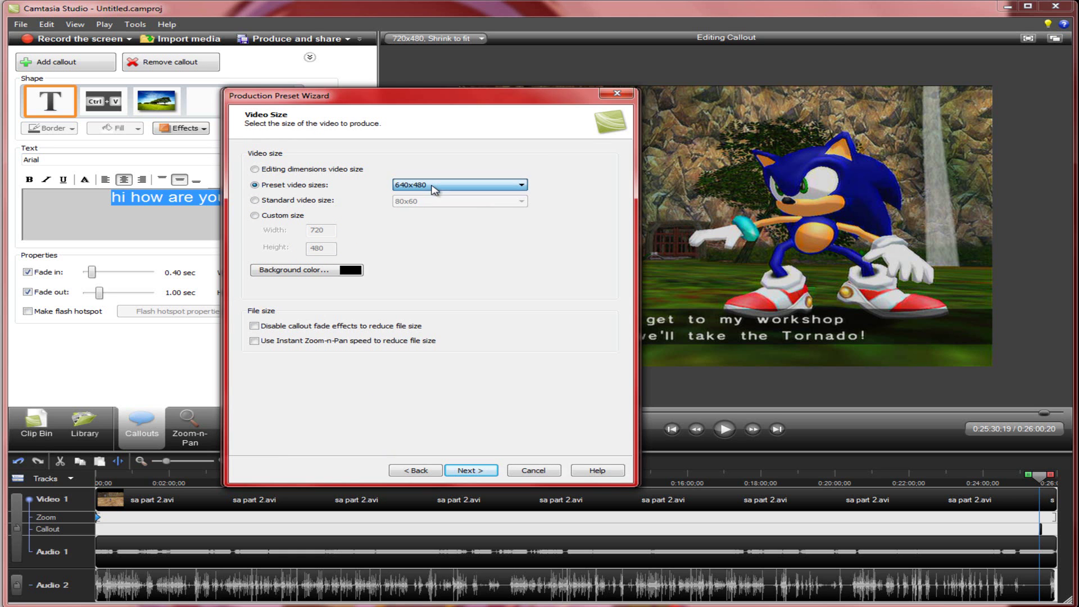
click(255, 217)
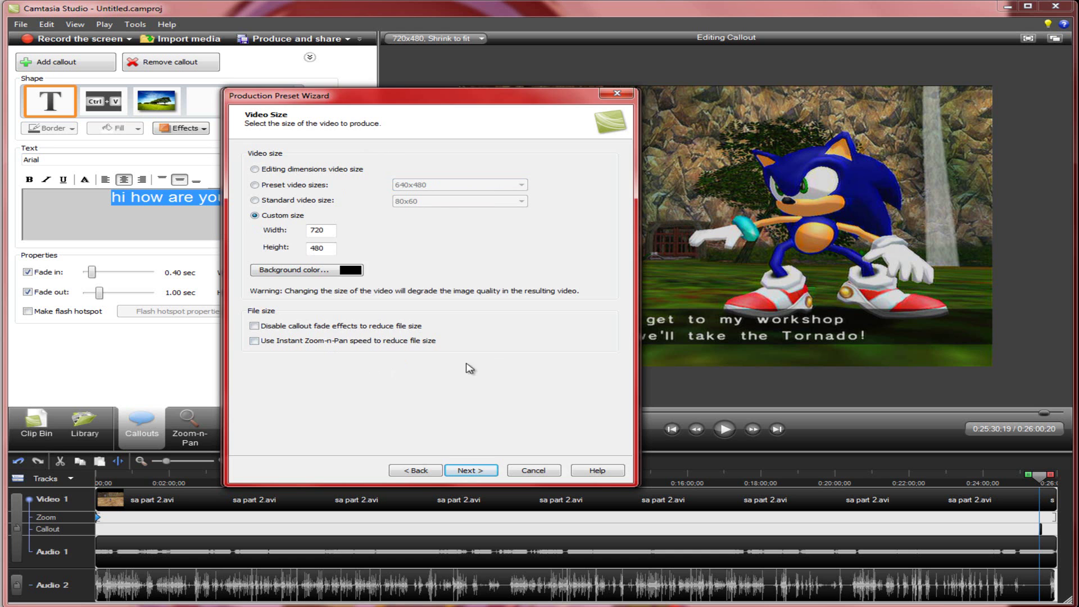
click(472, 470)
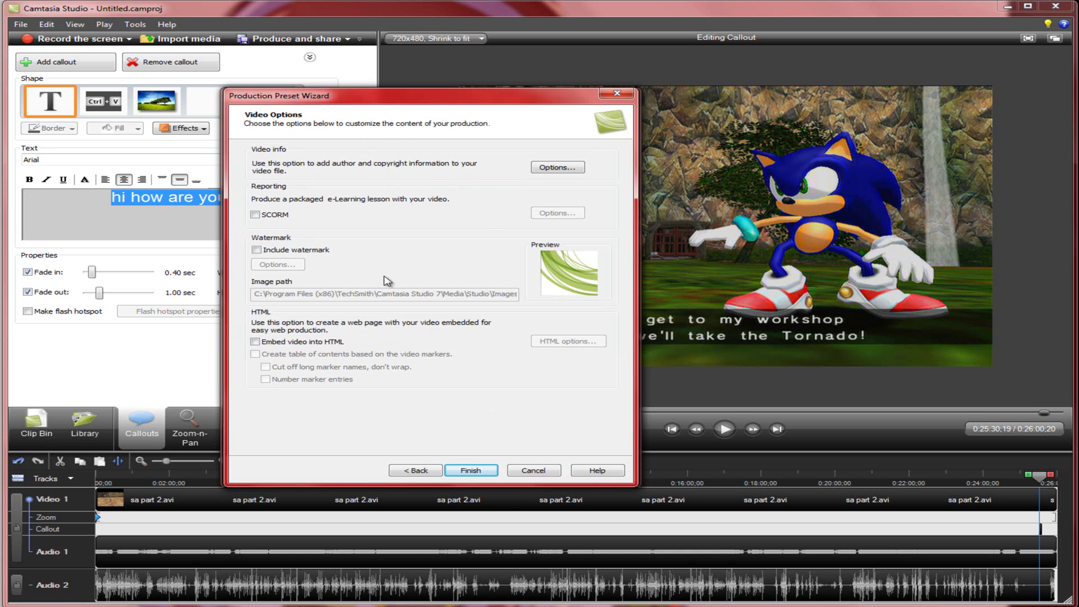
click(467, 473)
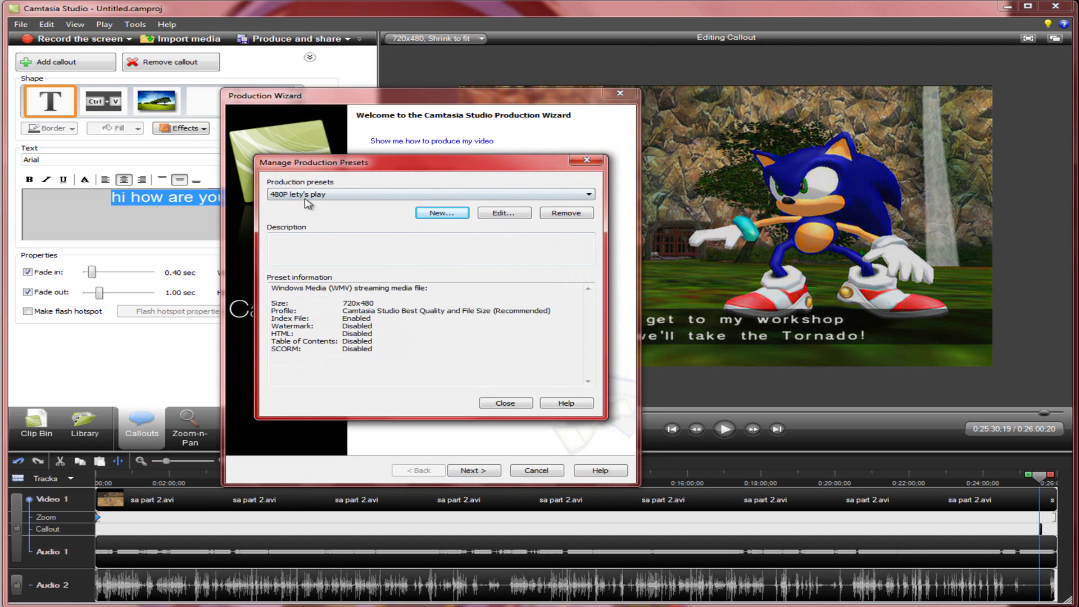
Start rendering the project with the 480P lety's play preset.
click(499, 405)
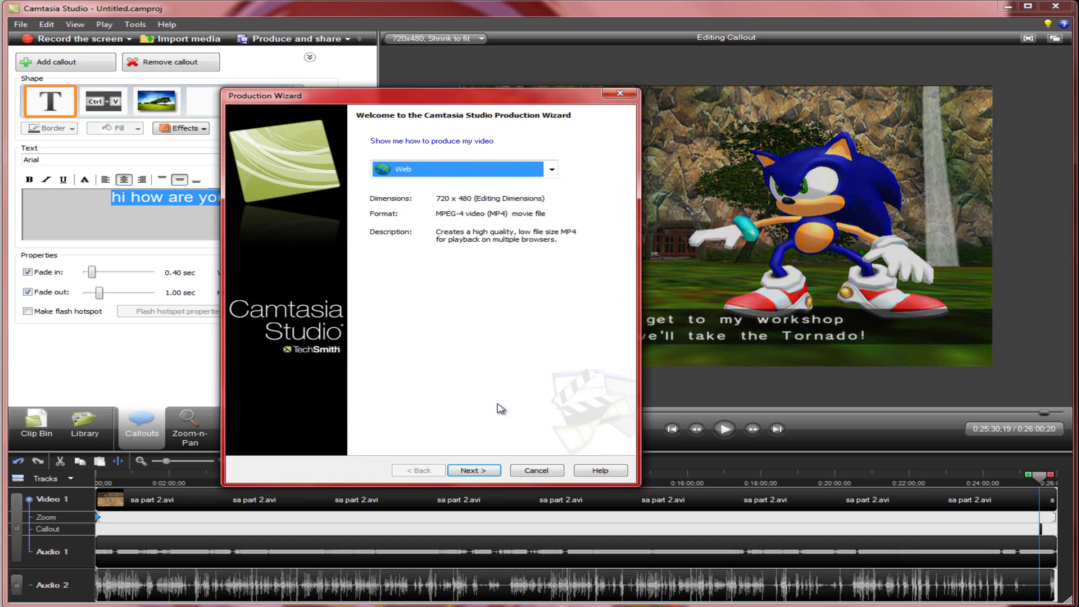
click(520, 177)
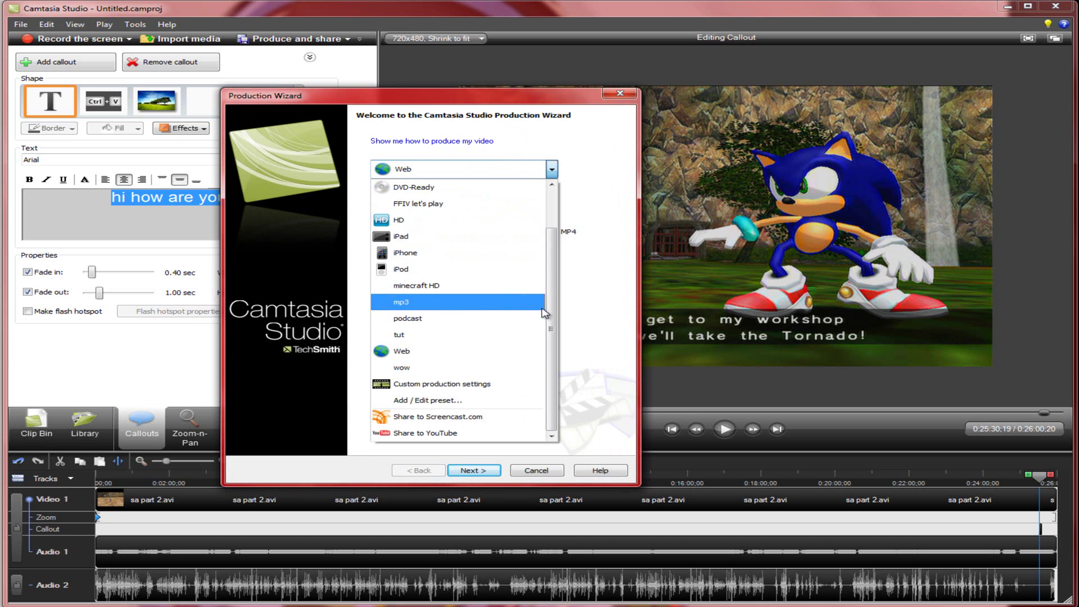
drag(556, 298, 562, 260)
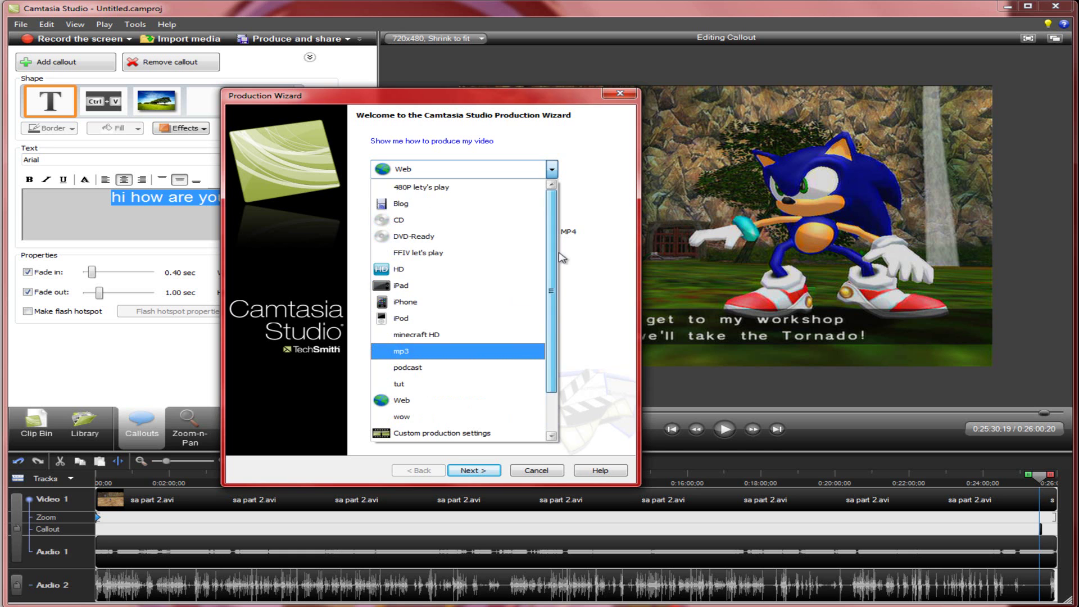
click(436, 188)
click(482, 476)
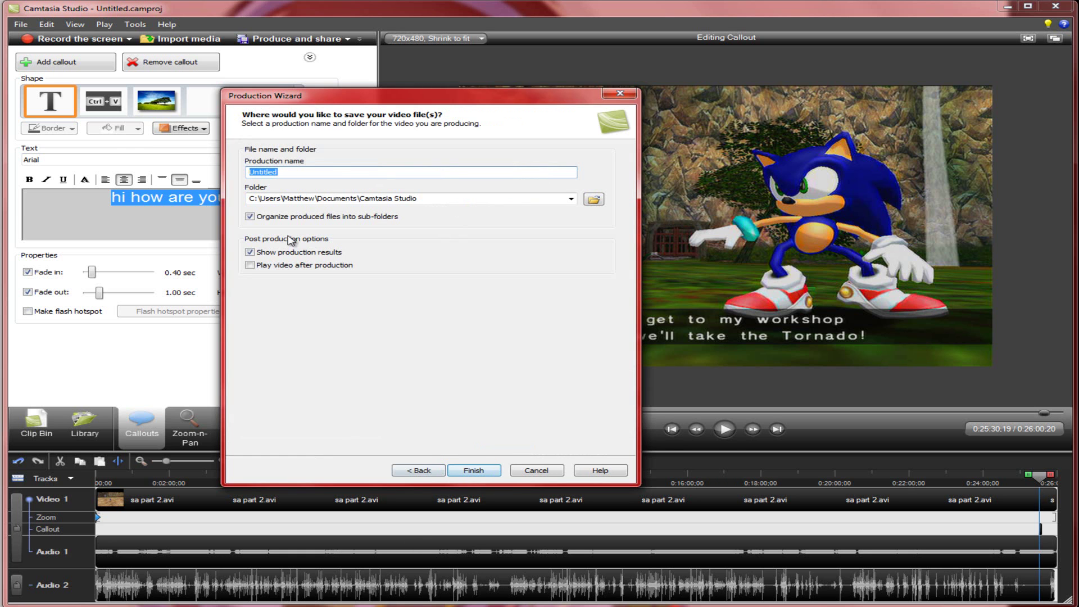
click(462, 468)
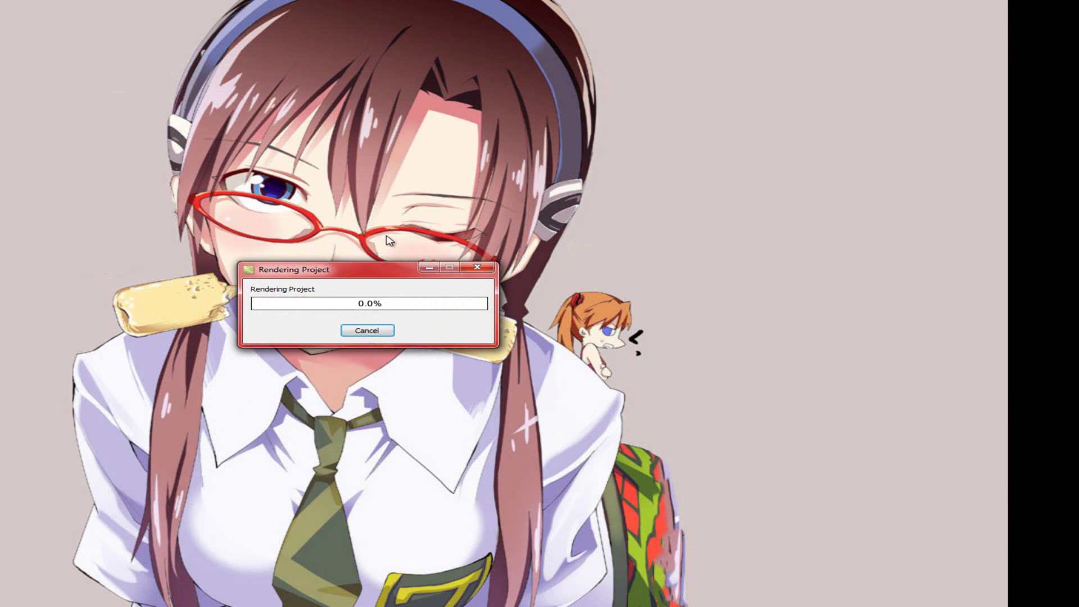
Cancel the render, confirm, and close the production wizard.
click(372, 334)
click(376, 342)
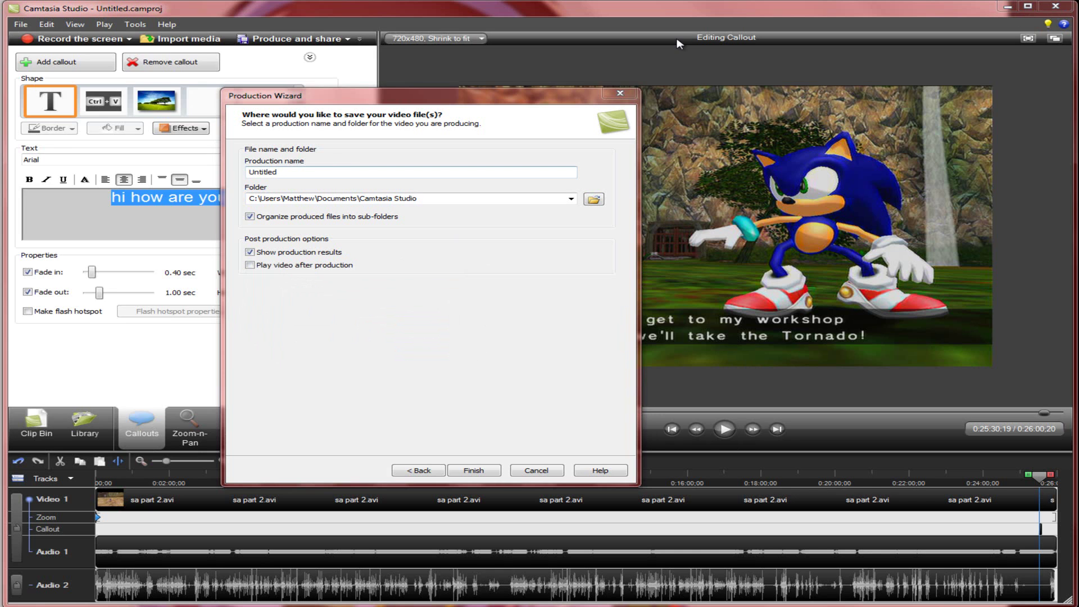
click(621, 93)
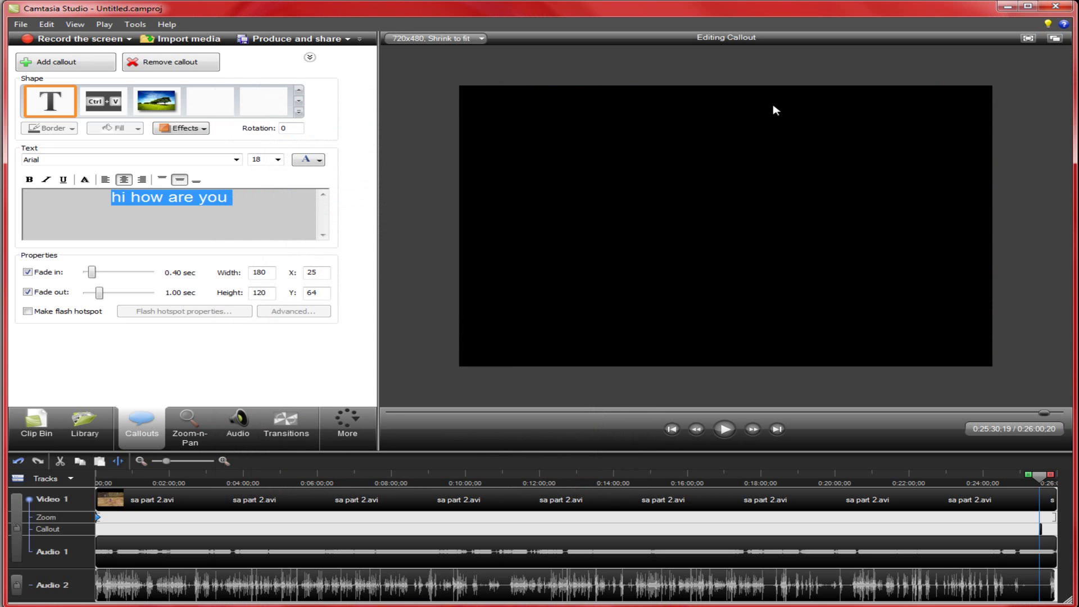